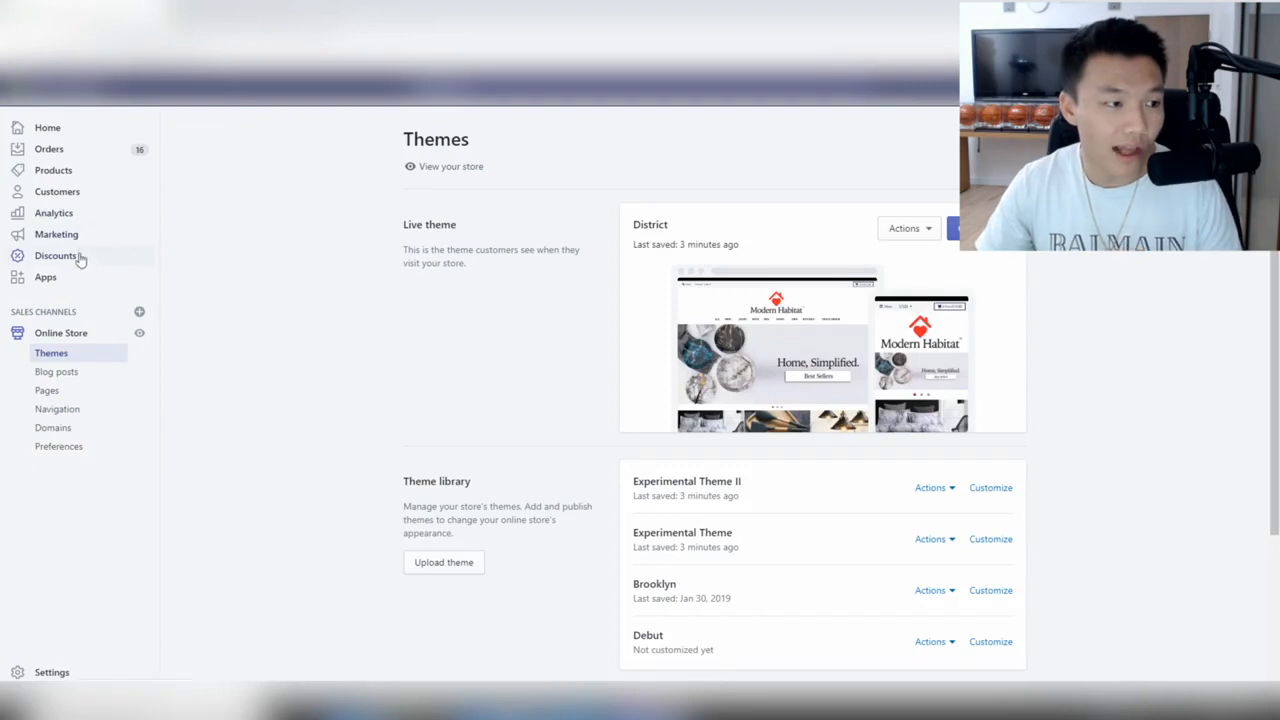
# Open Online Store > Navigation to list the Footer menu and Main menu.
pyautogui.click(78, 416)
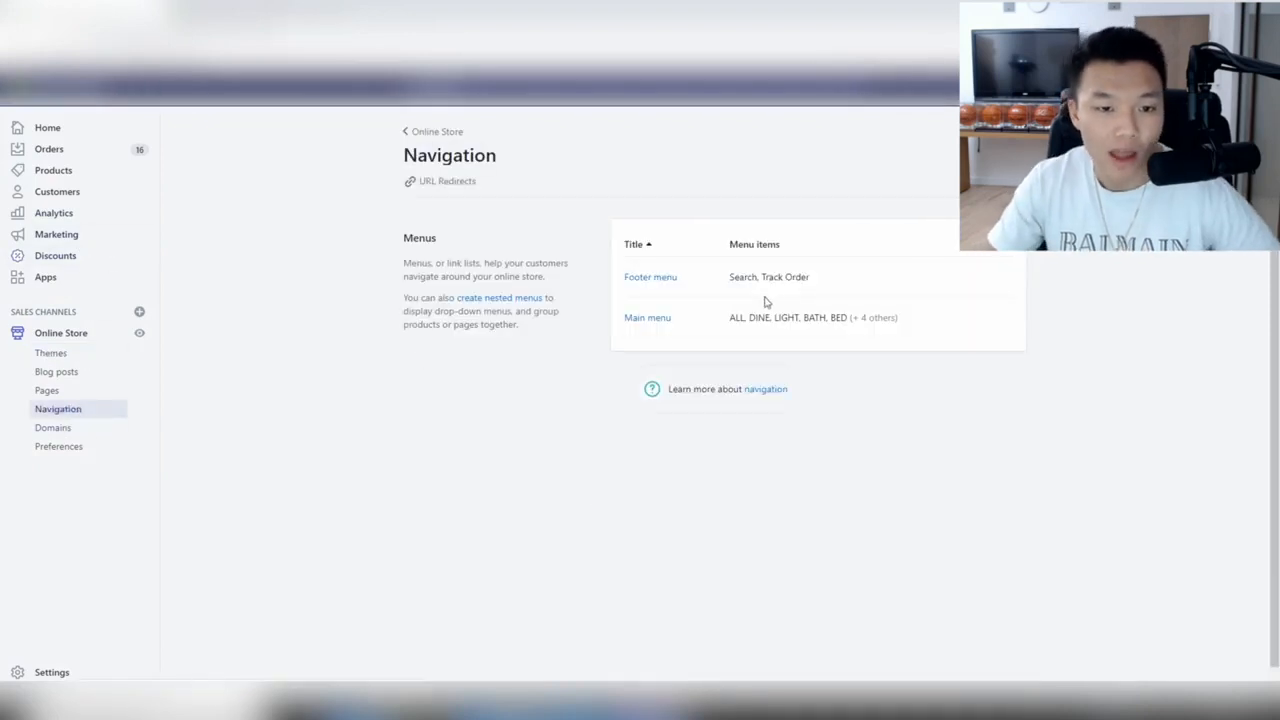
# Add the Contact Us page to the Footer menu, placed right after Search.
pyautogui.click(658, 280)
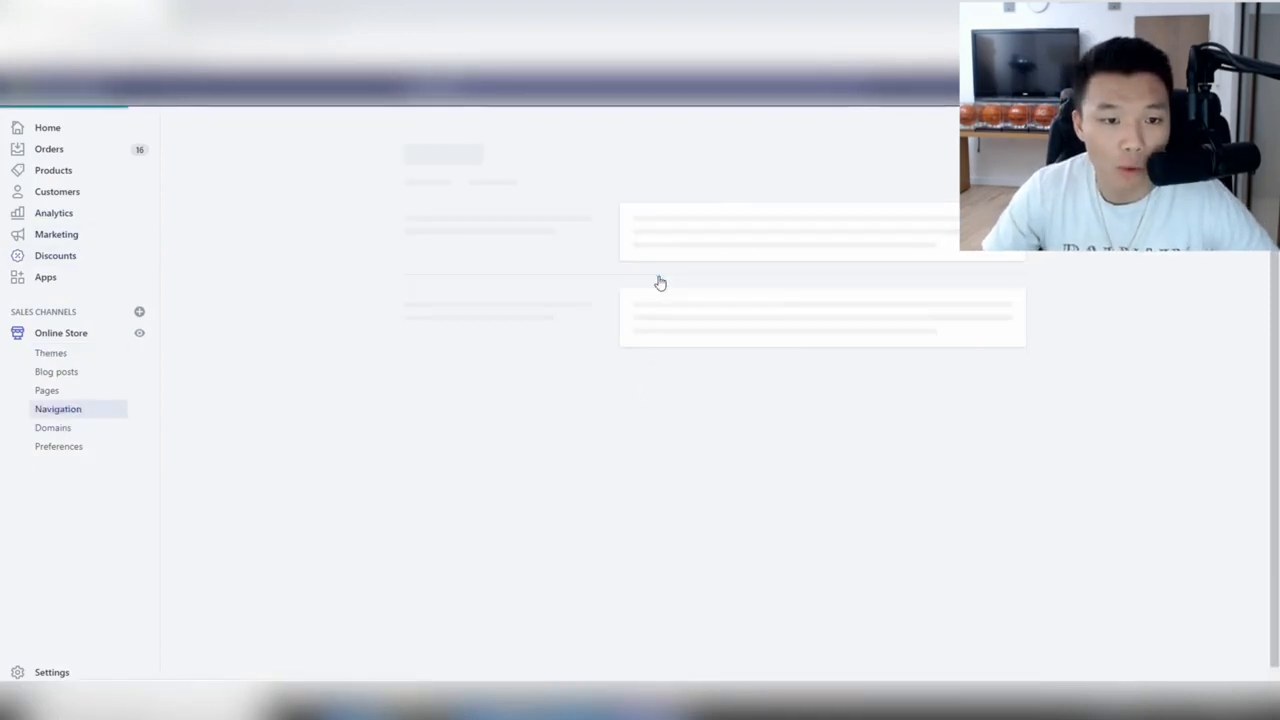
pyautogui.click(474, 418)
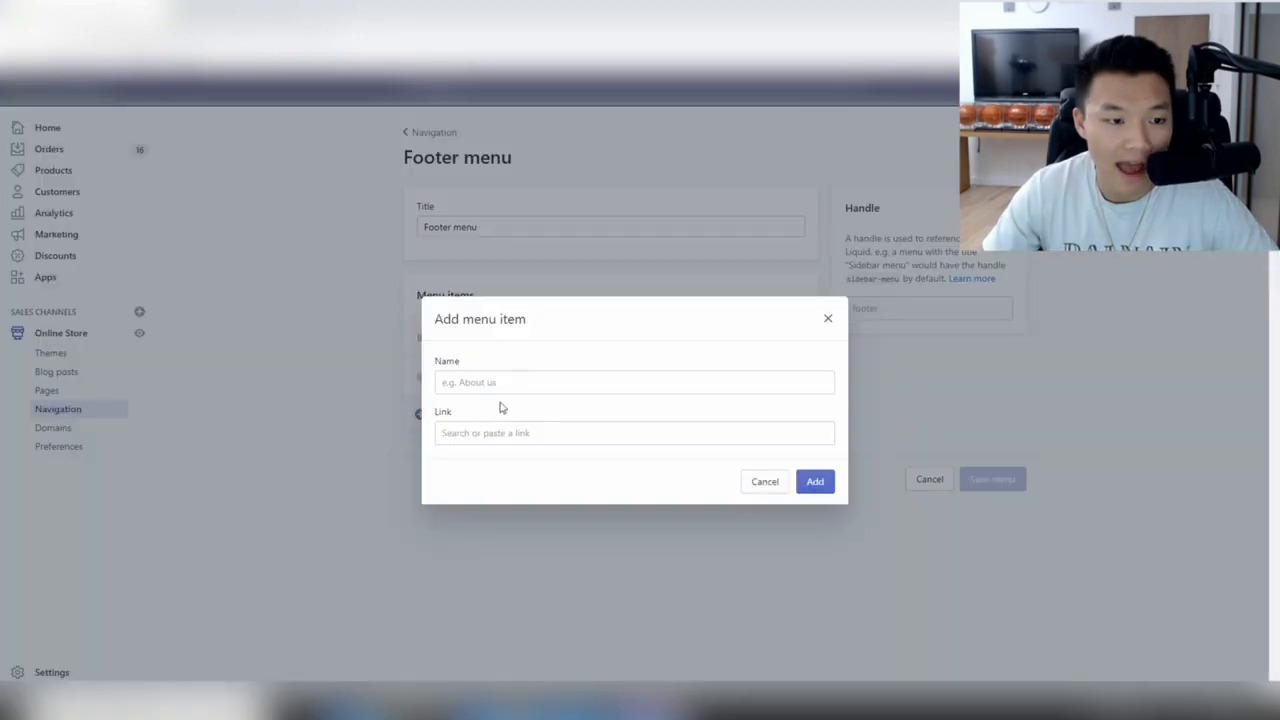
pyautogui.click(512, 432)
pyautogui.click(510, 334)
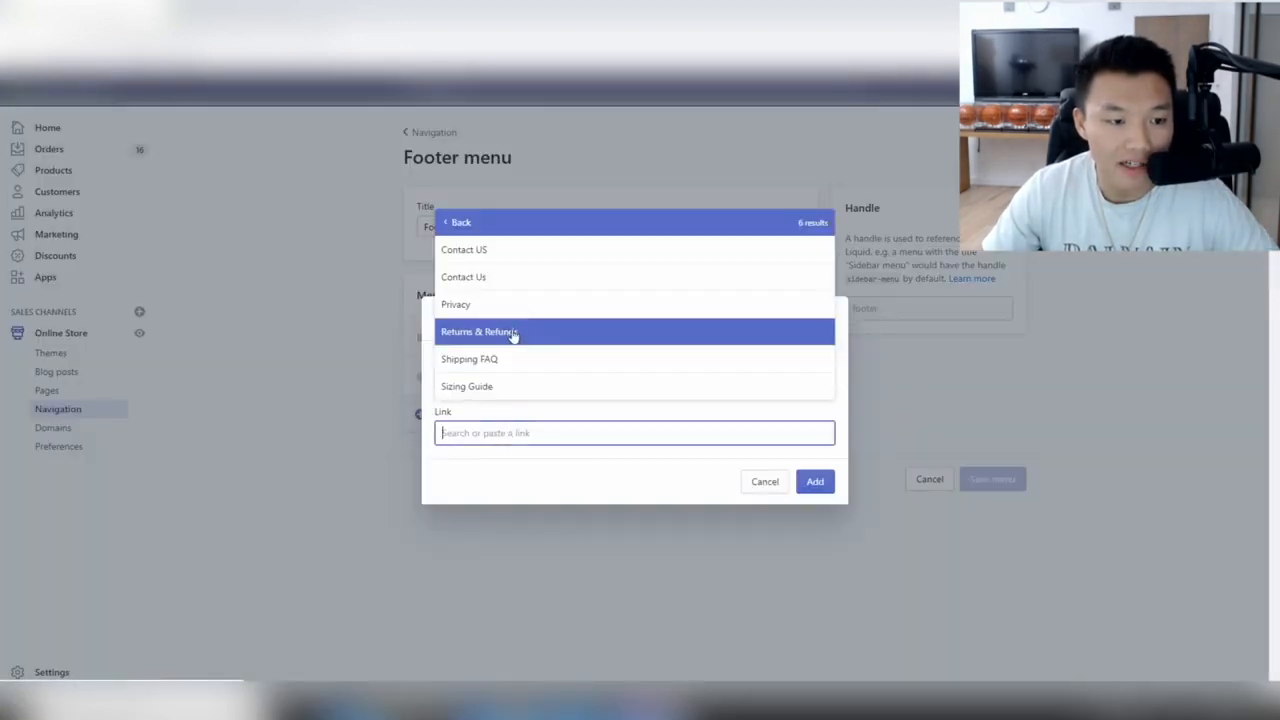
pyautogui.click(521, 278)
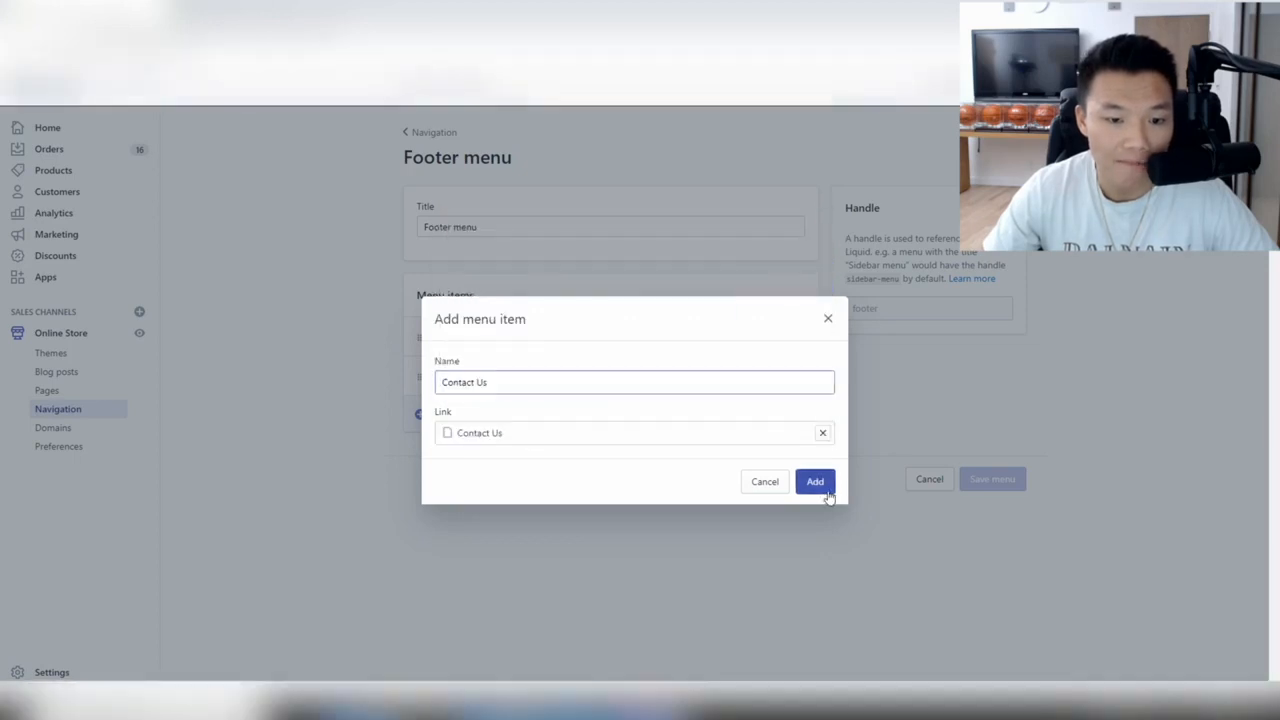
pyautogui.click(815, 483)
pyautogui.moveTo(434, 412); pyautogui.dragTo(431, 374)
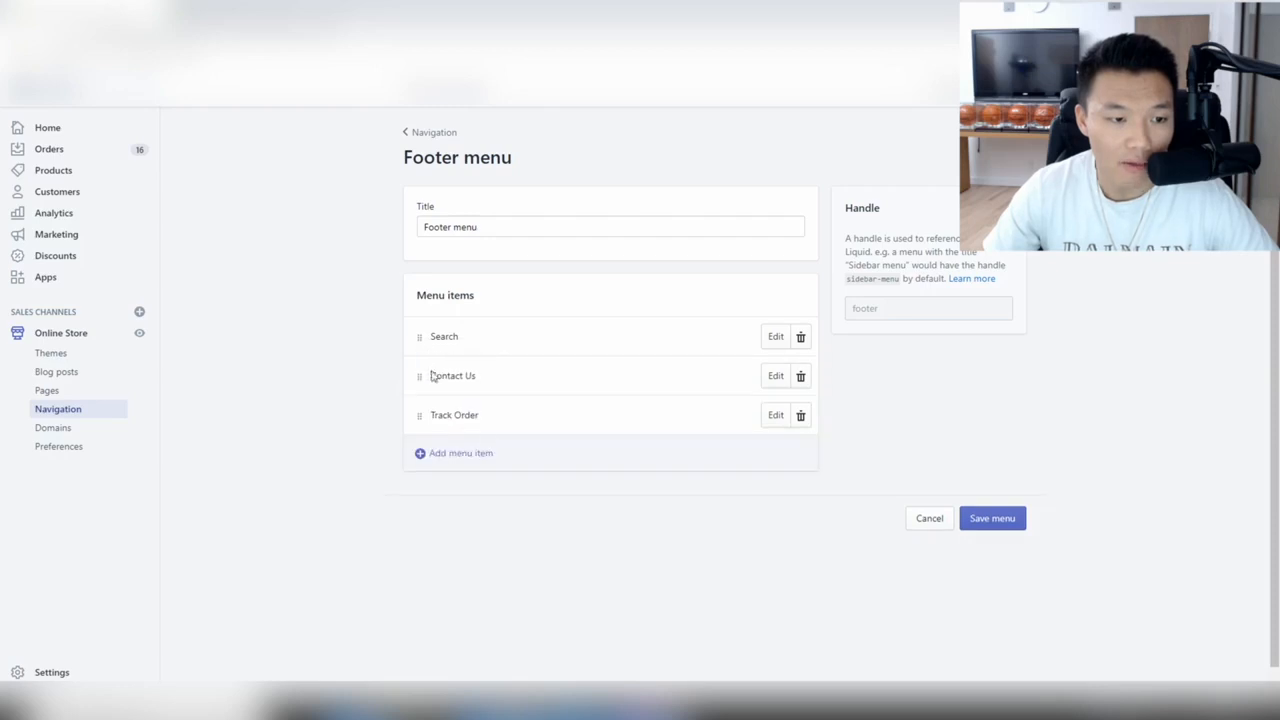
# Add the Privacy and Returns & Refunds pages to the Footer menu.
pyautogui.click(476, 455)
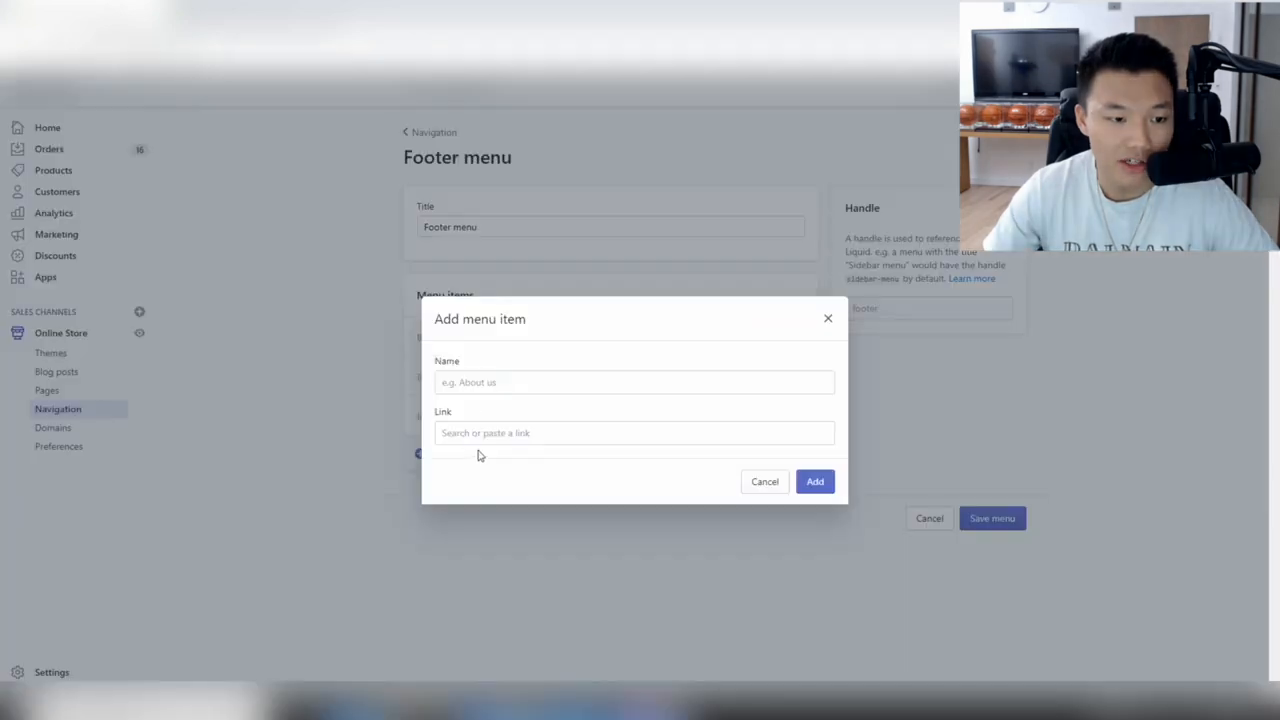
pyautogui.click(554, 428)
pyautogui.click(509, 325)
pyautogui.click(516, 304)
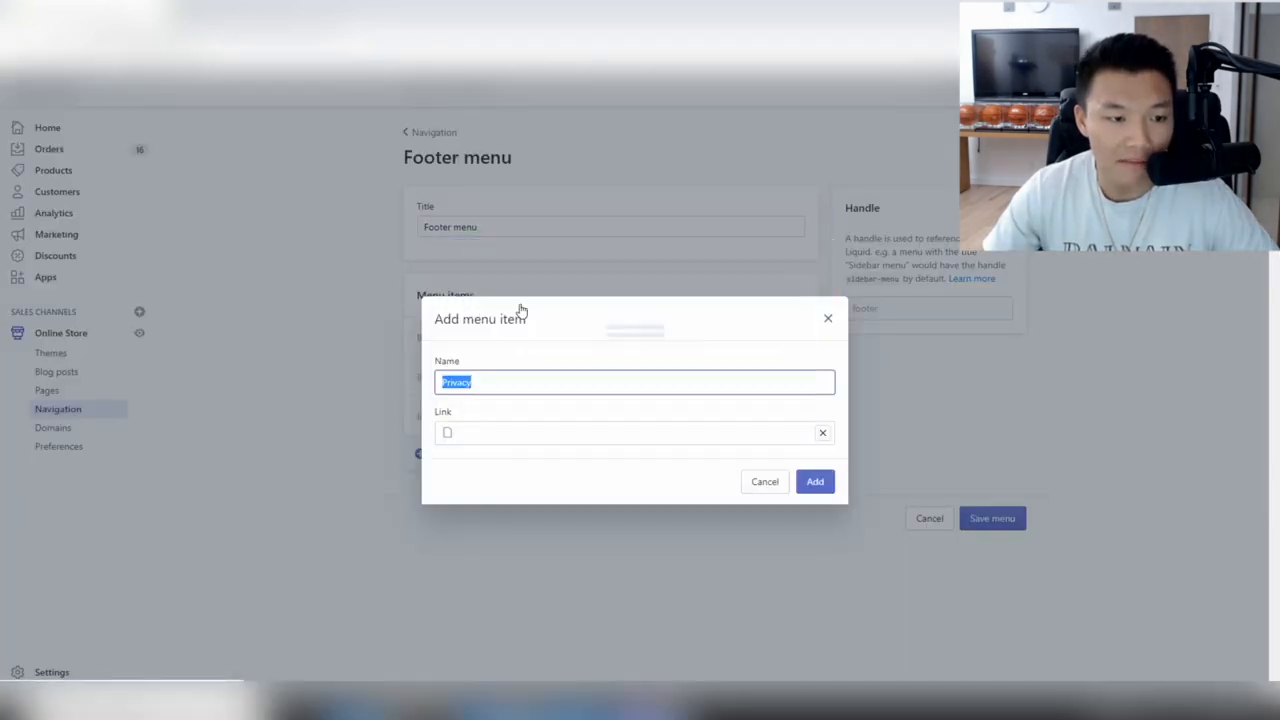
pyautogui.click(816, 483)
pyautogui.click(671, 491)
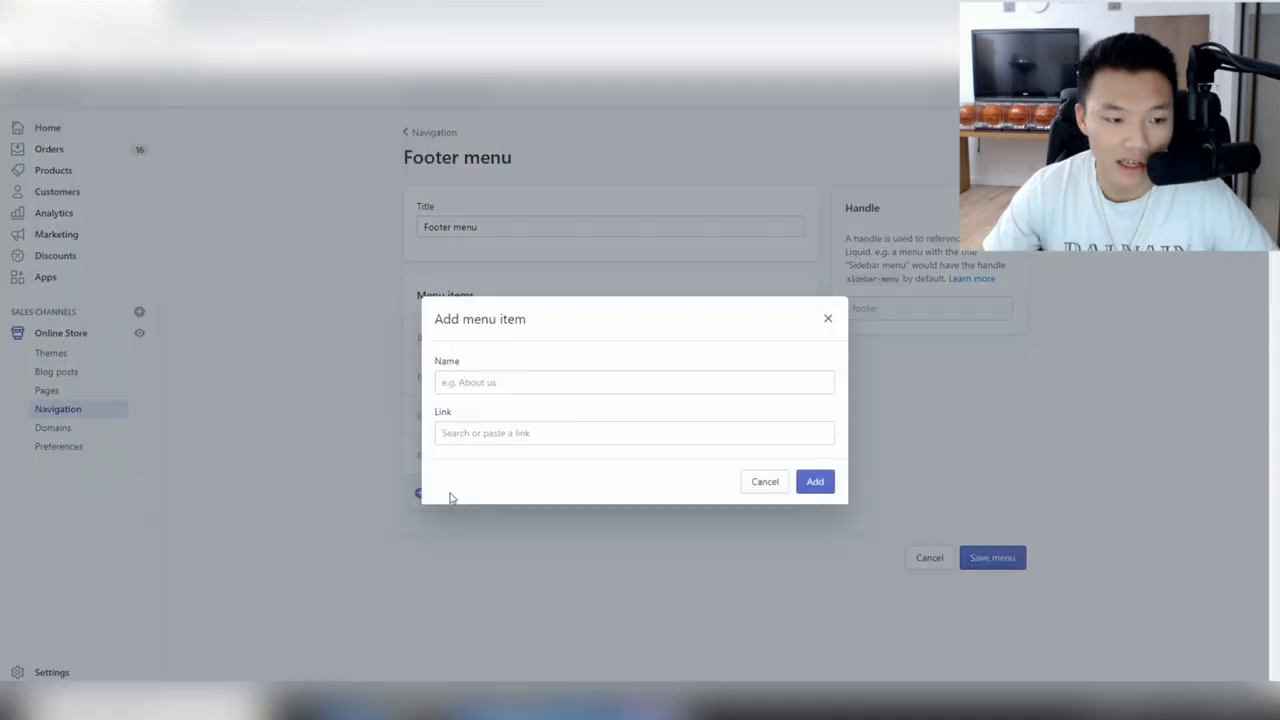
pyautogui.click(494, 428)
pyautogui.click(490, 325)
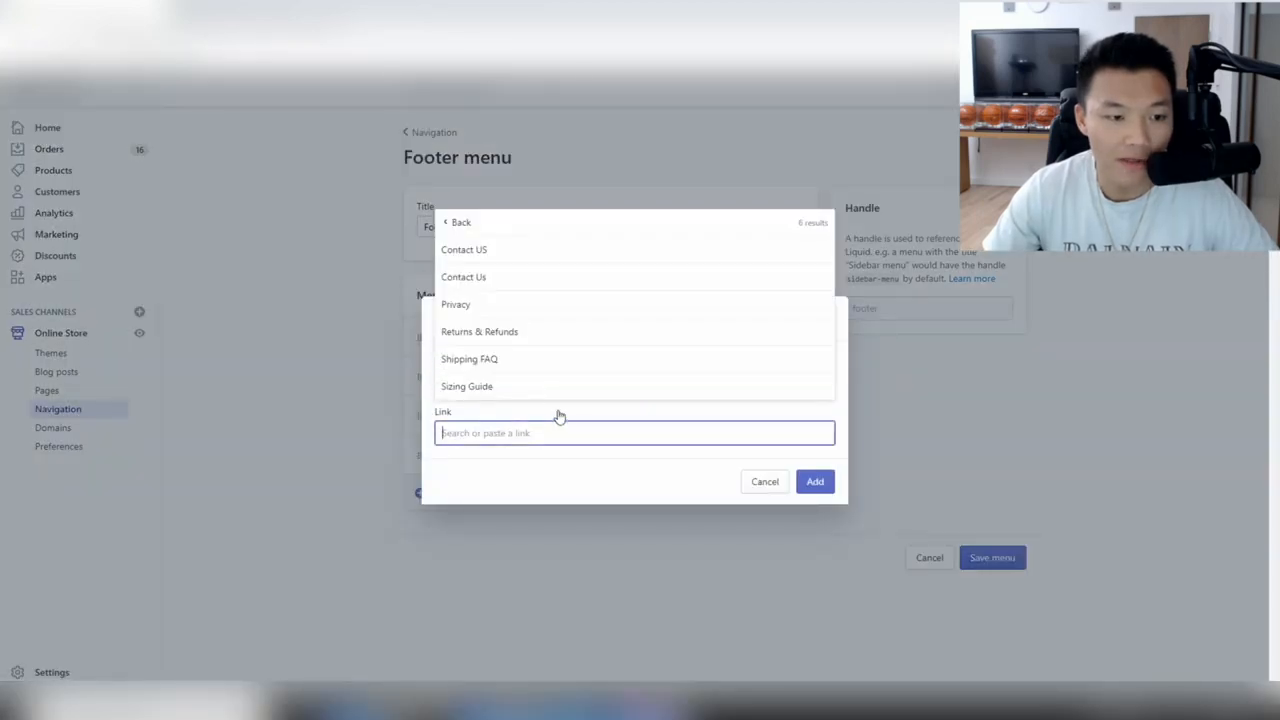
pyautogui.click(528, 332)
pyautogui.click(811, 485)
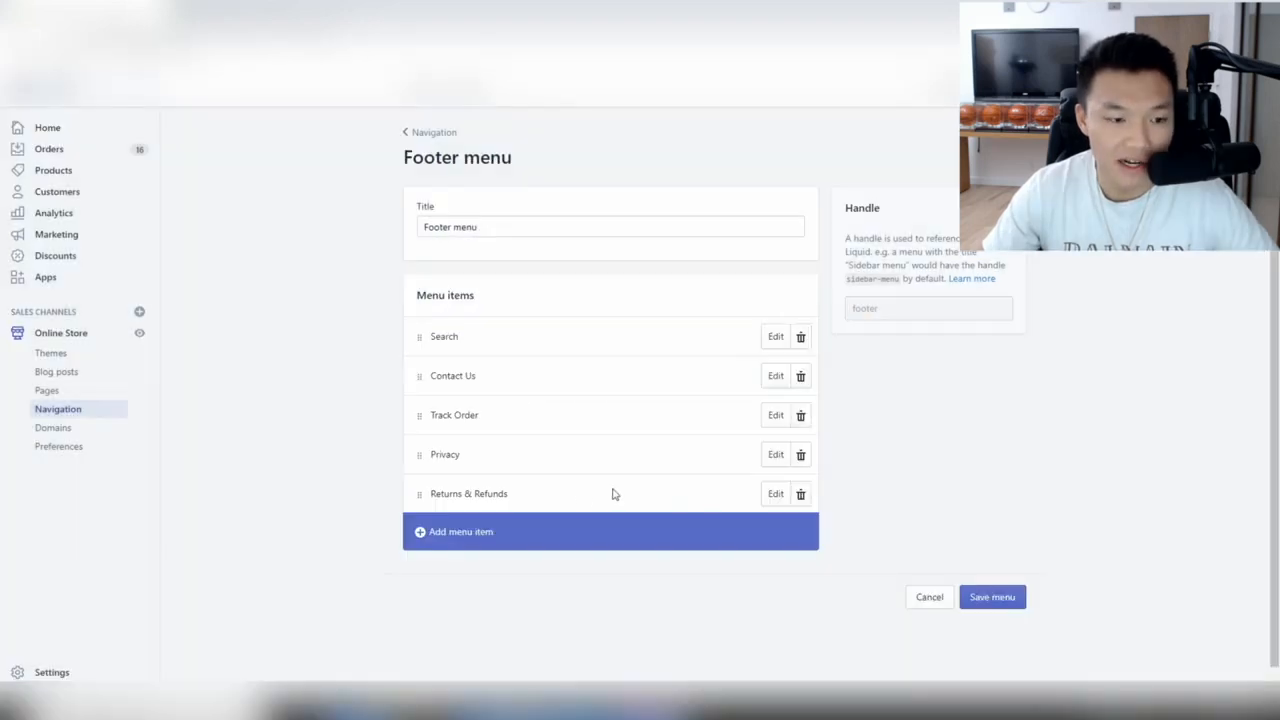
# Add the Shipping FAQ page to the Footer menu.
pyautogui.click(460, 531)
pyautogui.click(491, 433)
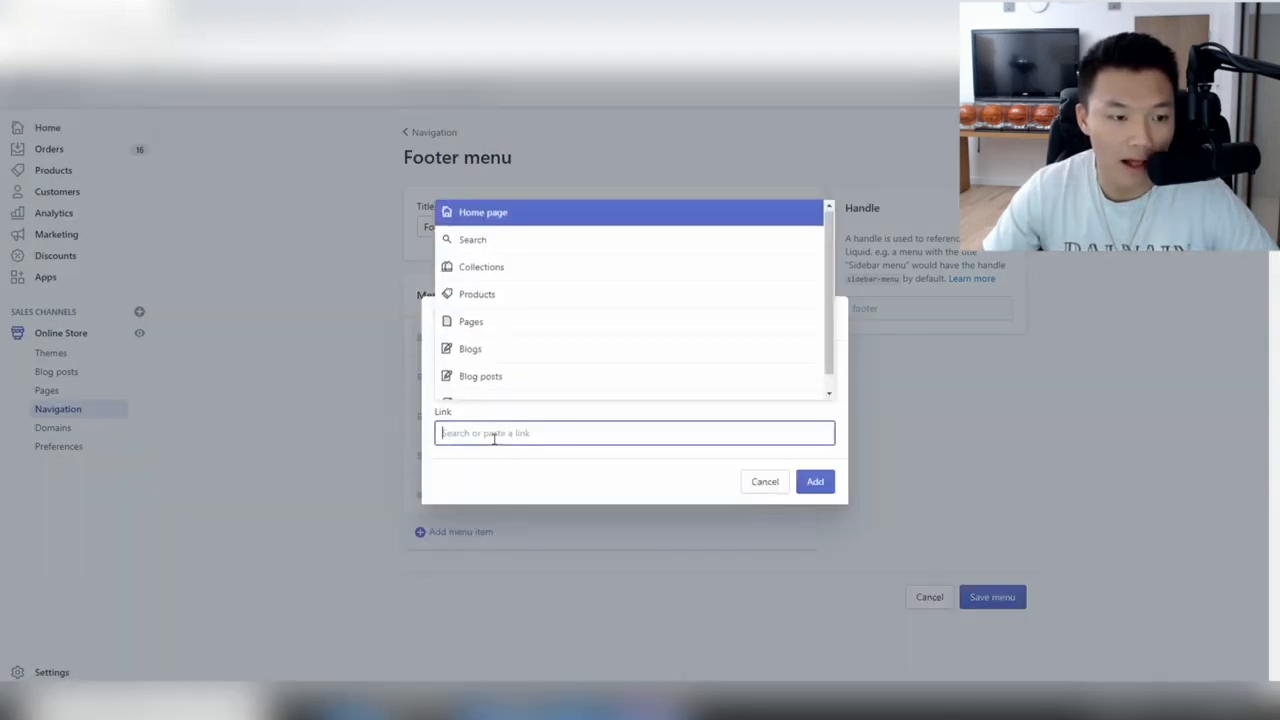
pyautogui.click(522, 325)
pyautogui.click(523, 362)
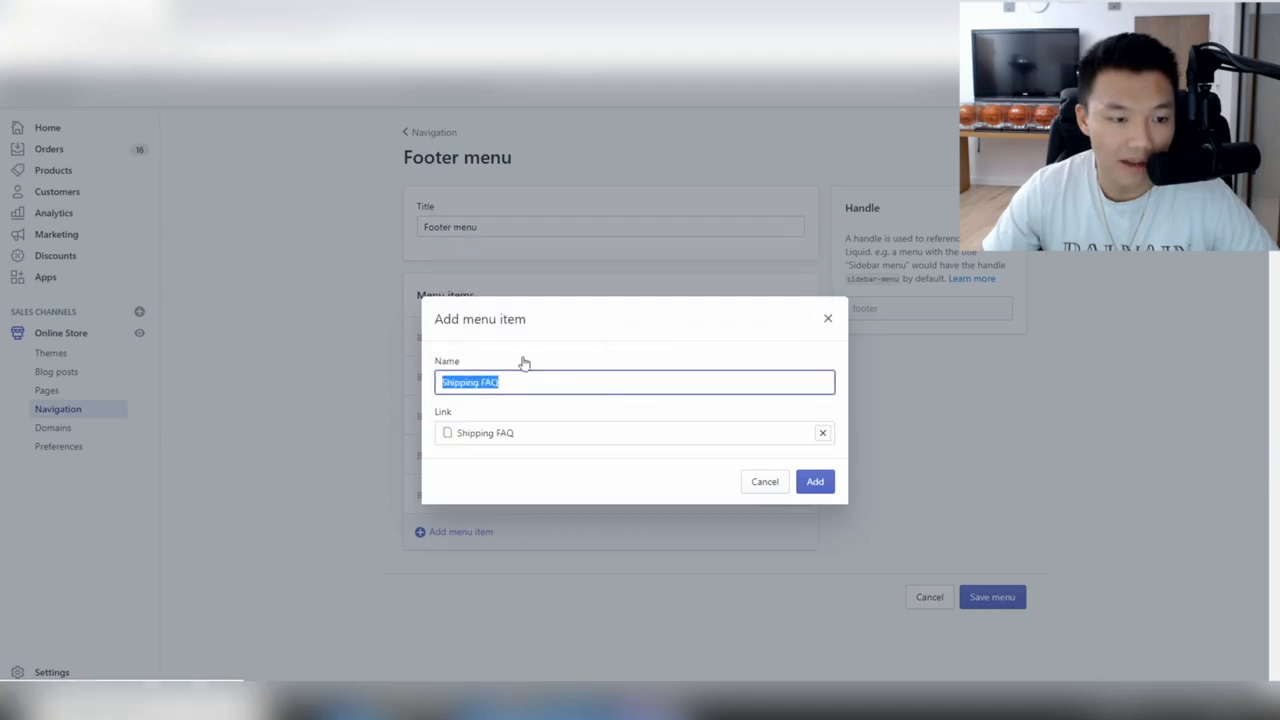
pyautogui.click(813, 483)
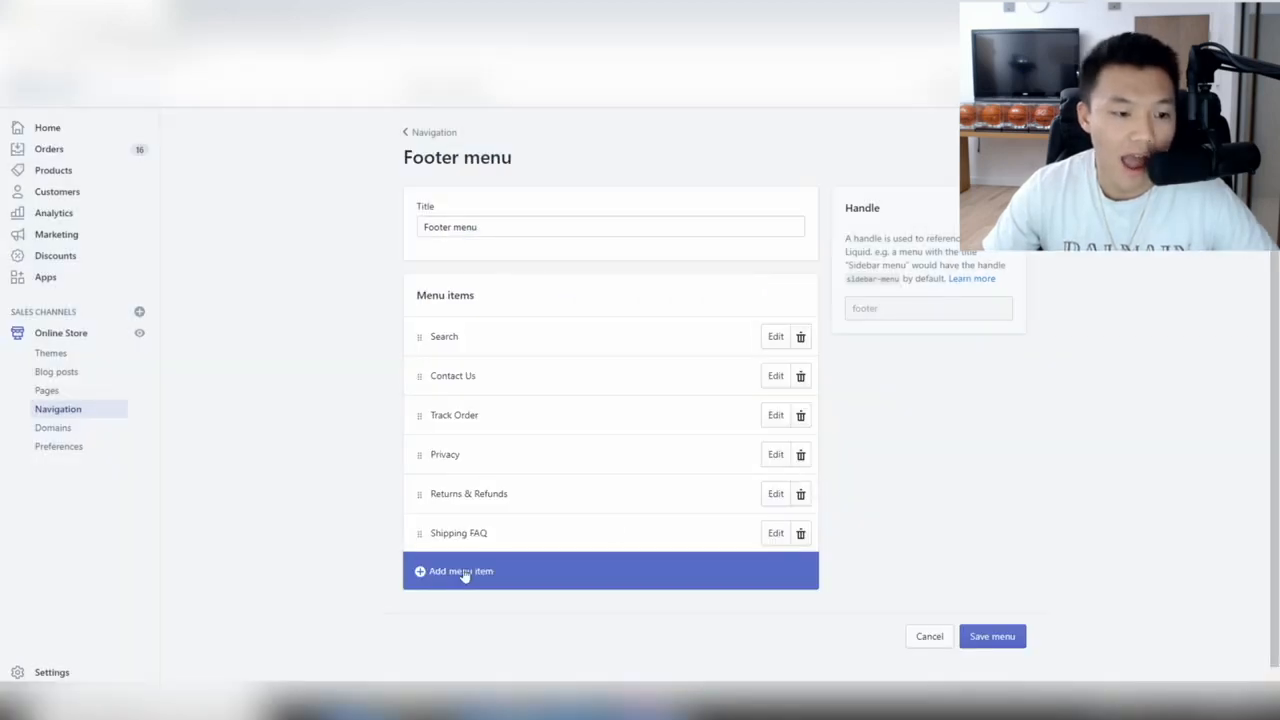
# Save the Footer menu and open the footer section's settings in the theme editor.
pyautogui.click(1004, 86)
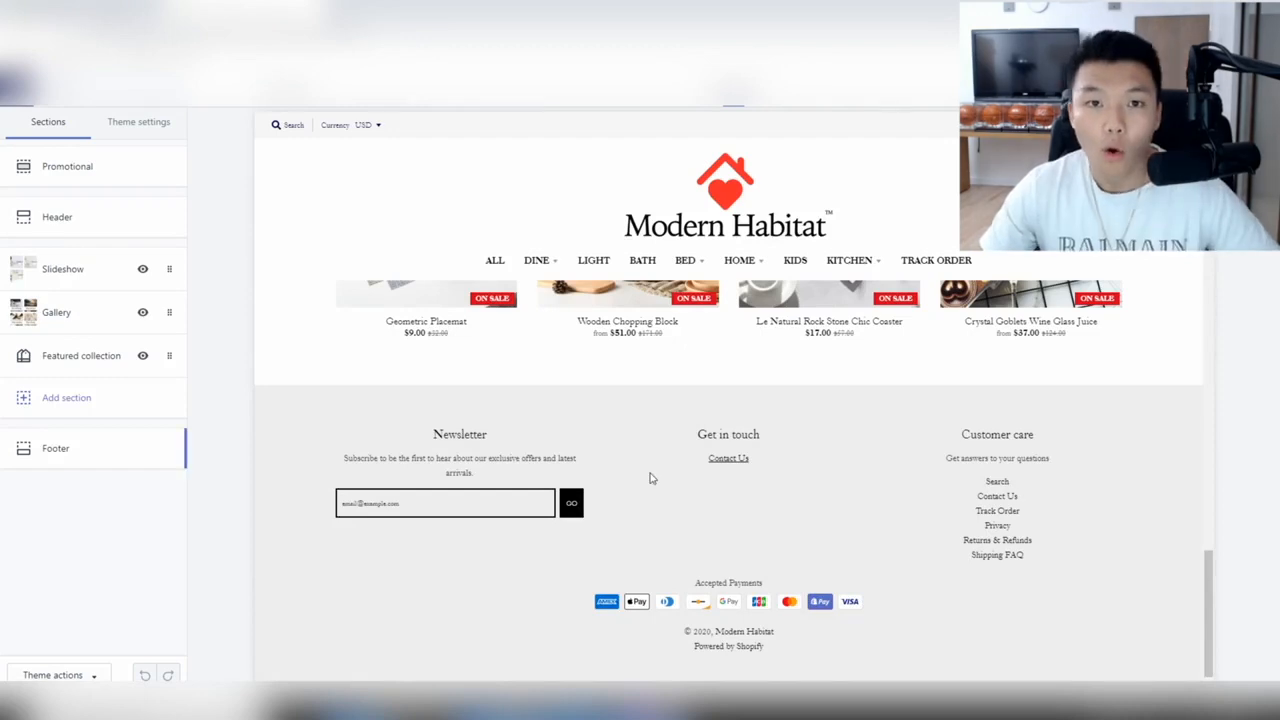
pyautogui.click(78, 448)
pyautogui.scroll(-1, 80, 452)
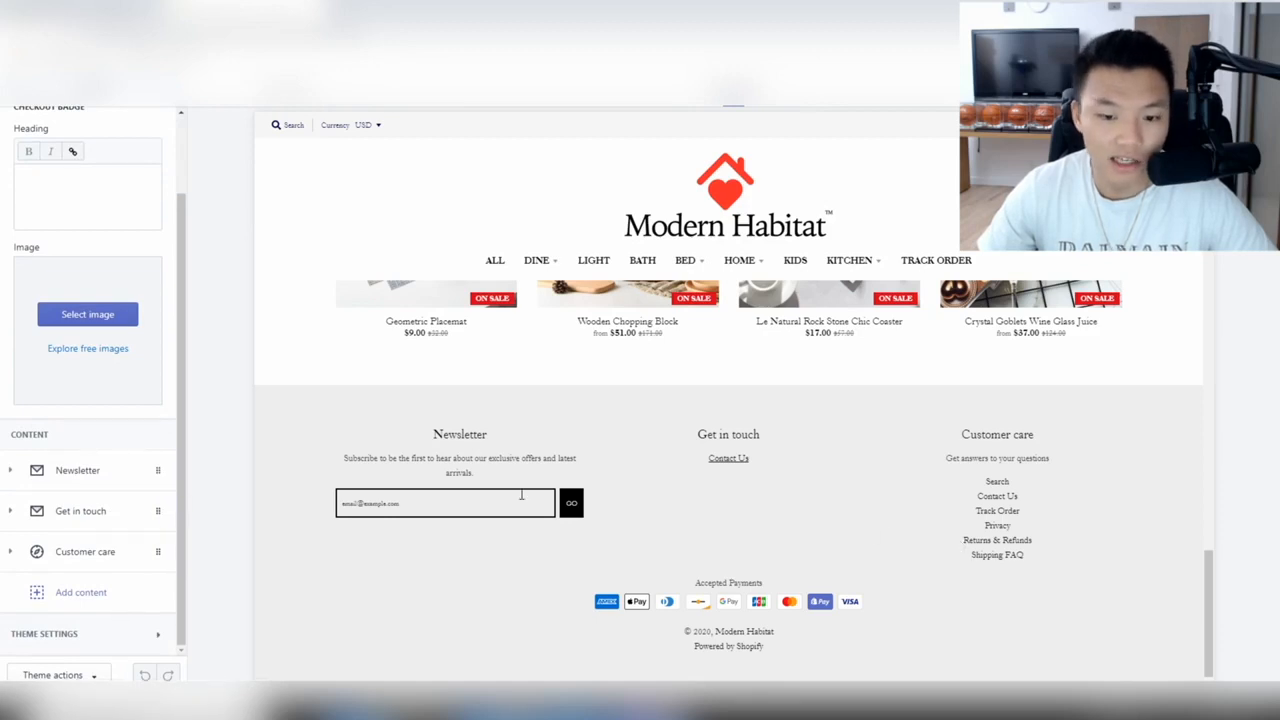
# Expand the Customer care block to review its description, then collapse it.
pyautogui.click(86, 551)
pyautogui.scroll(-1, 98, 468)
pyautogui.scroll(-2, 98, 468)
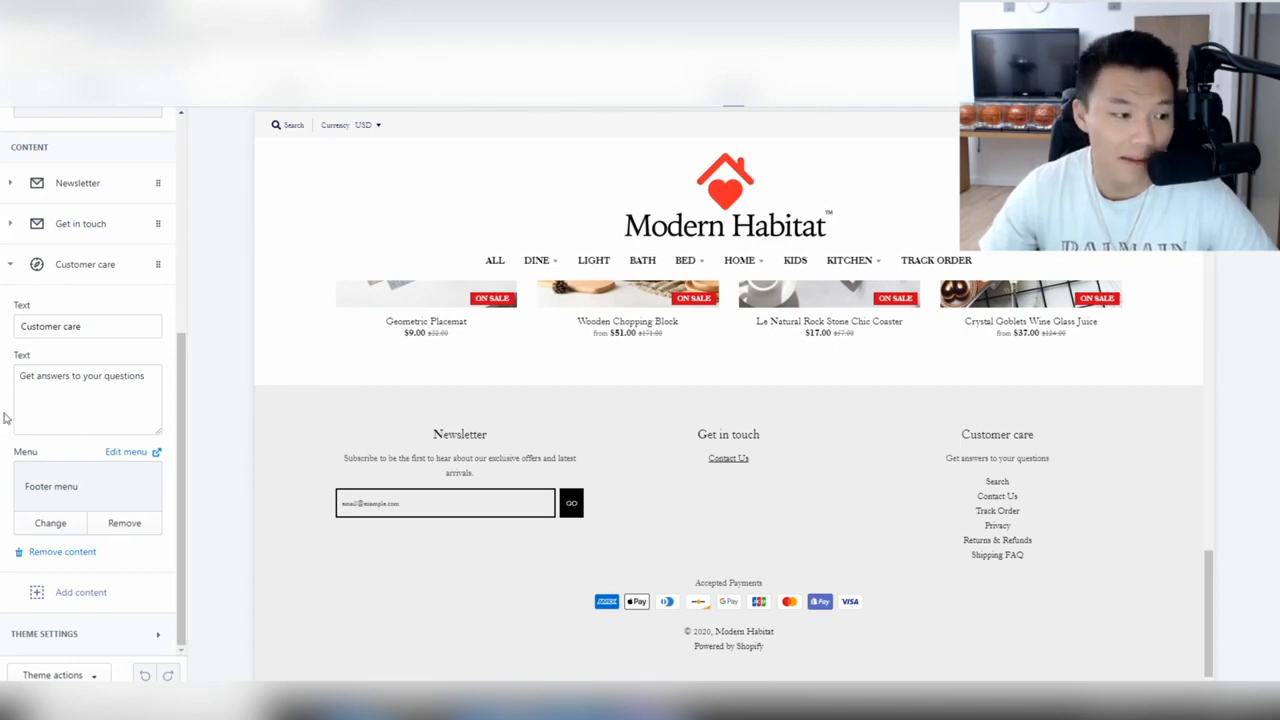
pyautogui.tripleClick(59, 394)
pyautogui.click(70, 409)
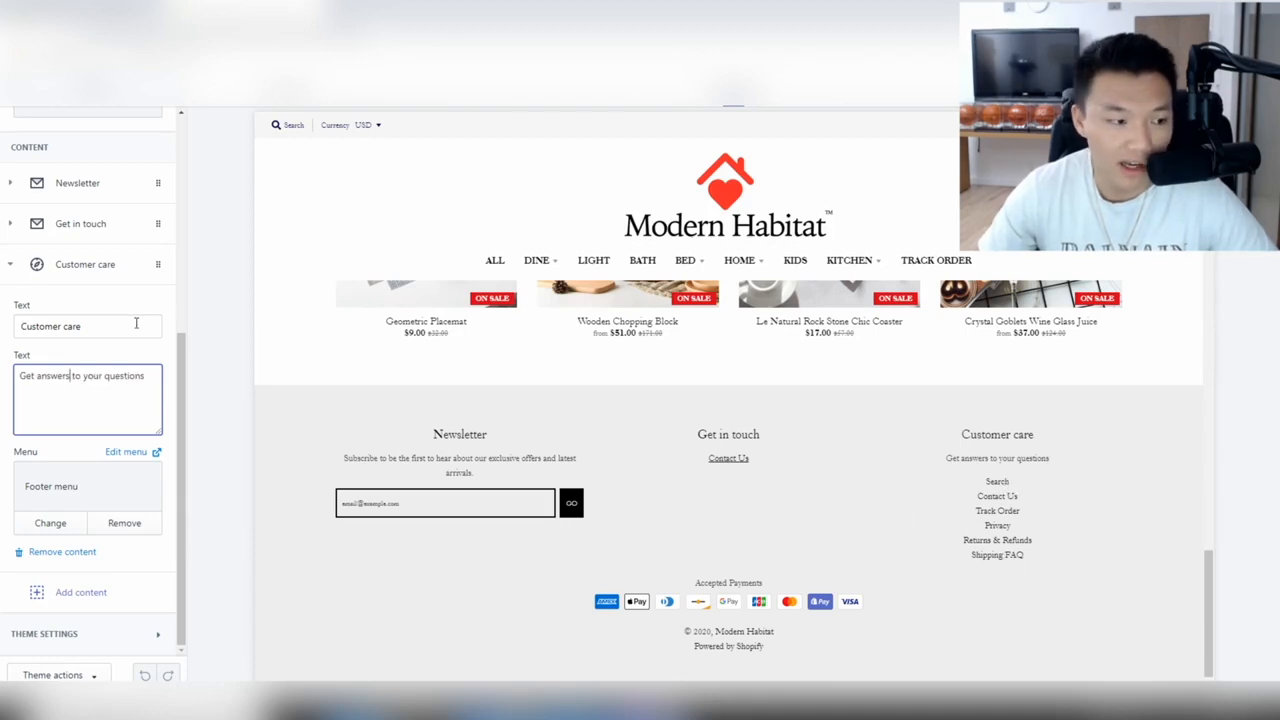
pyautogui.click(12, 265)
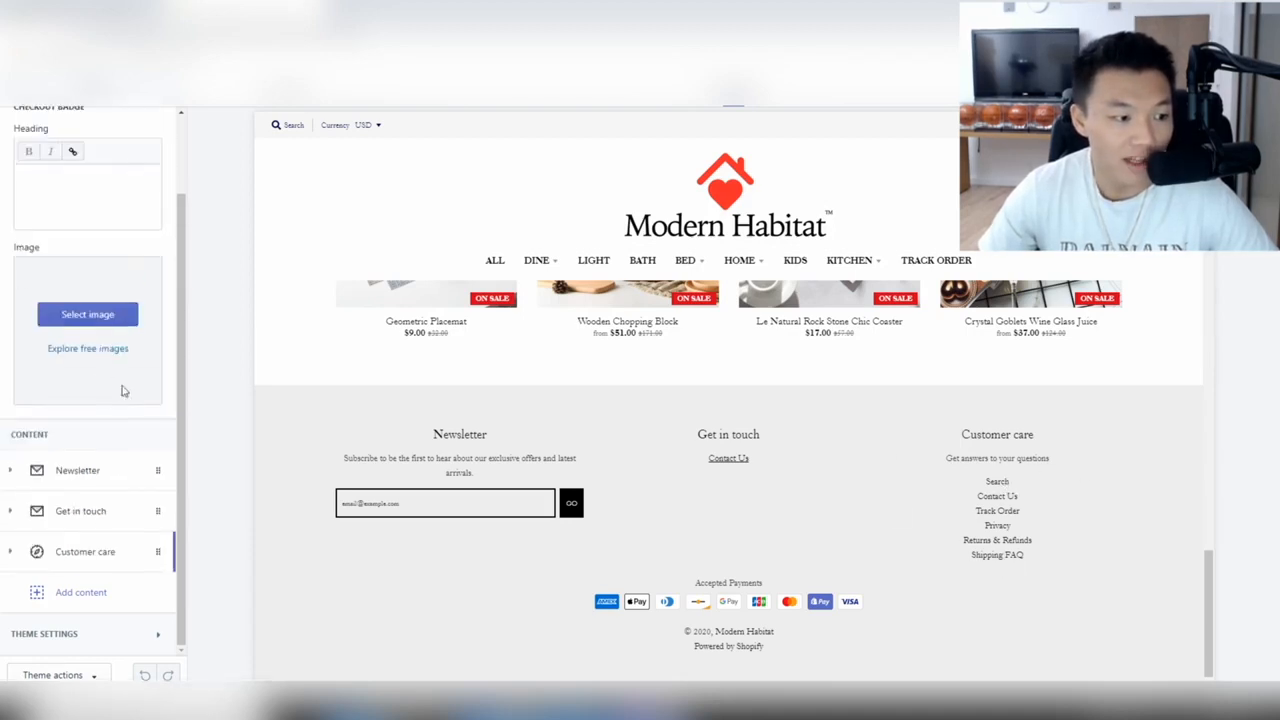
# Enter the store's support e-mail address in the Get in touch Address field.
pyautogui.click(12, 514)
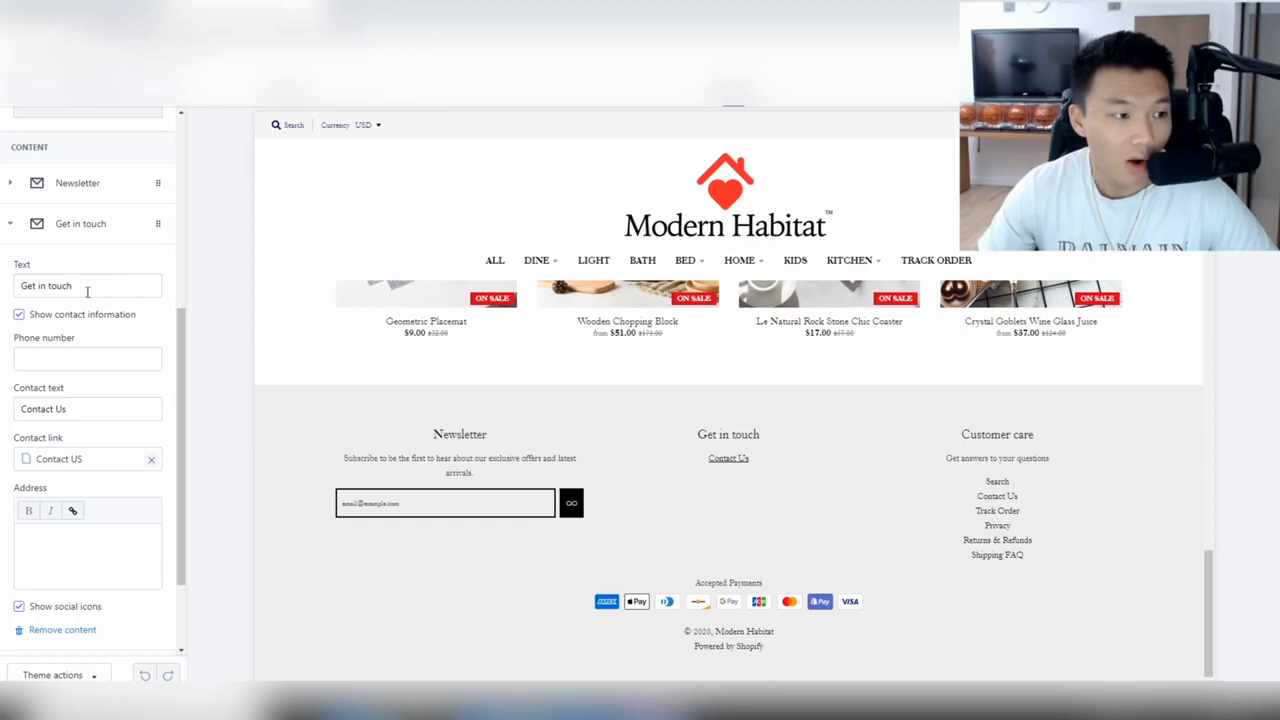
pyautogui.scroll(-1, 98, 445)
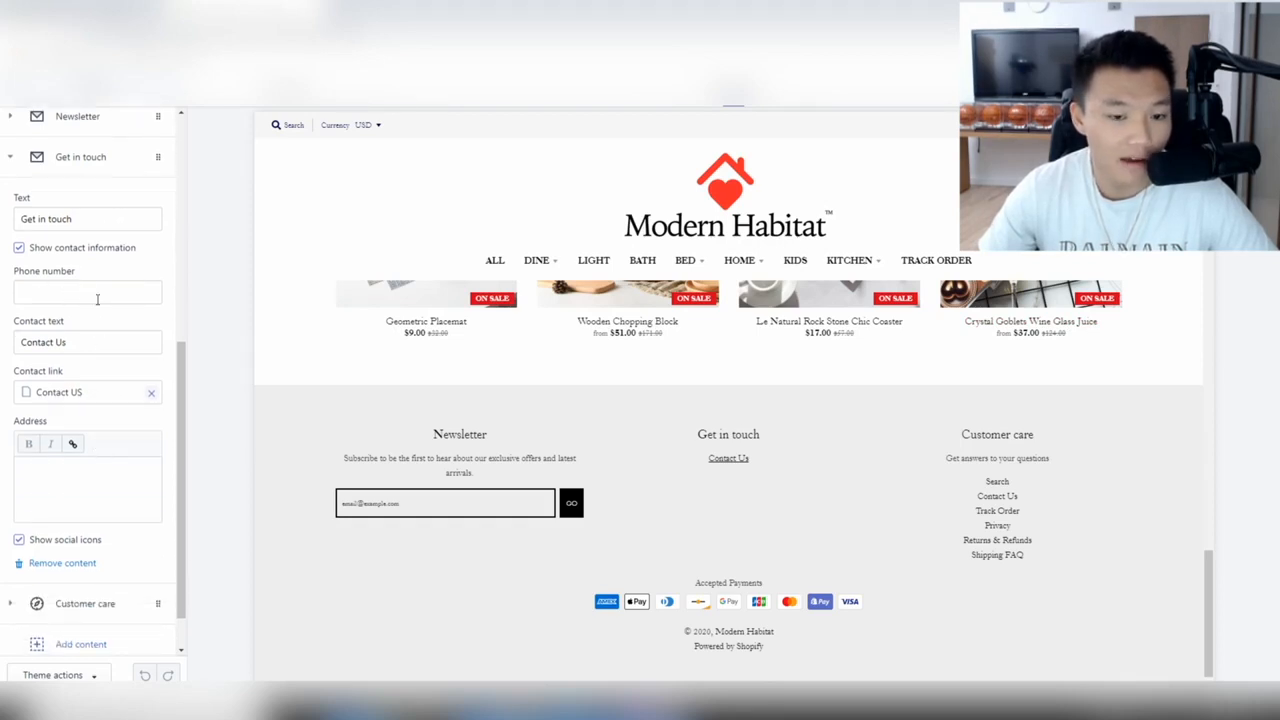
pyautogui.click(81, 477)
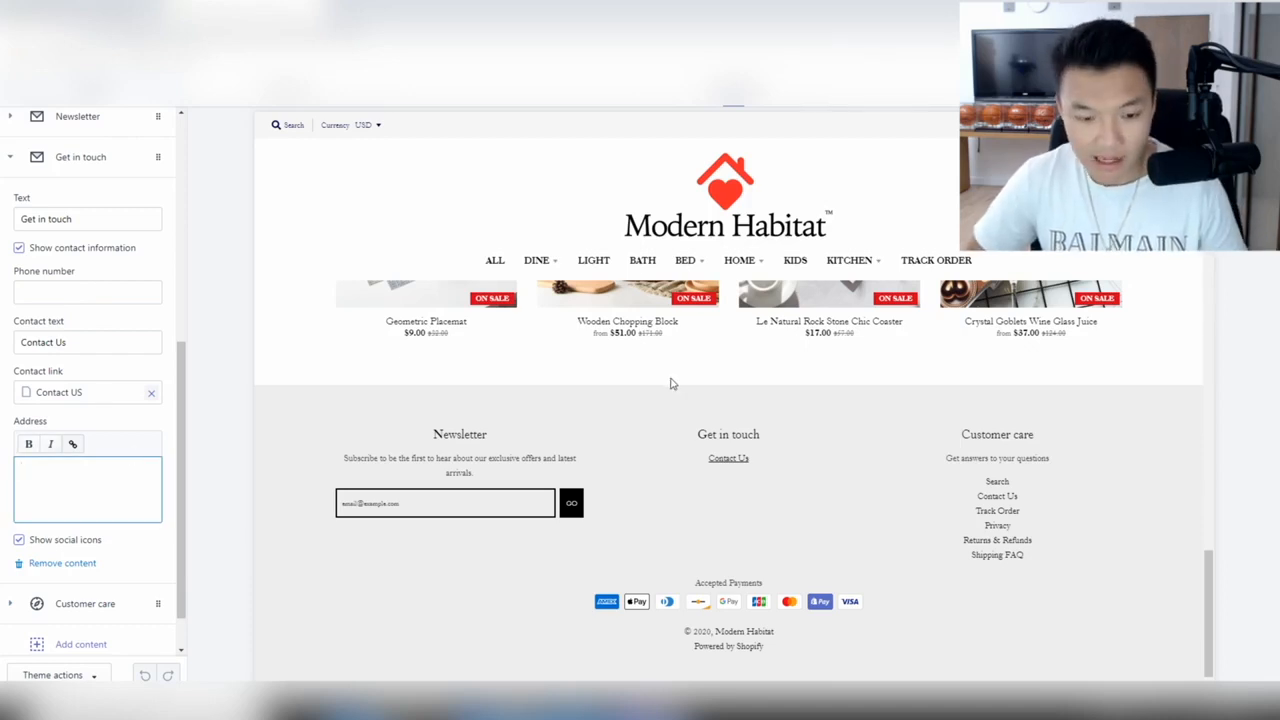
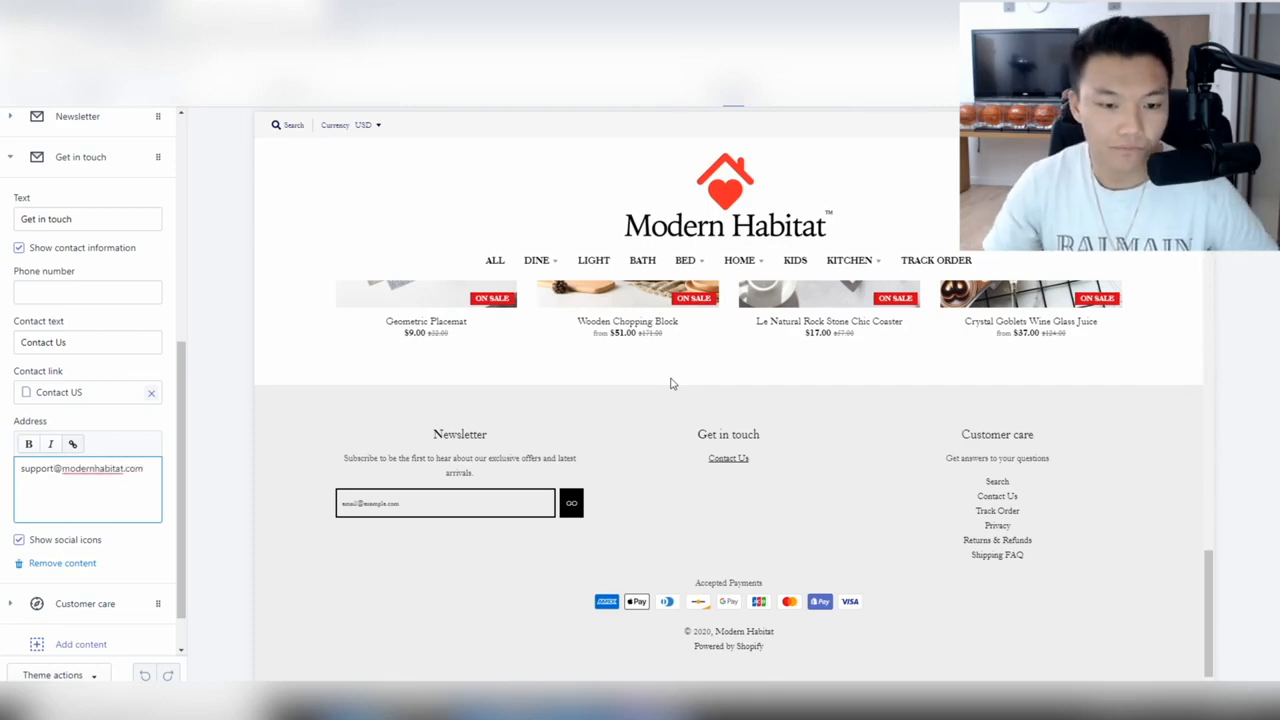
pyautogui.click(115, 495)
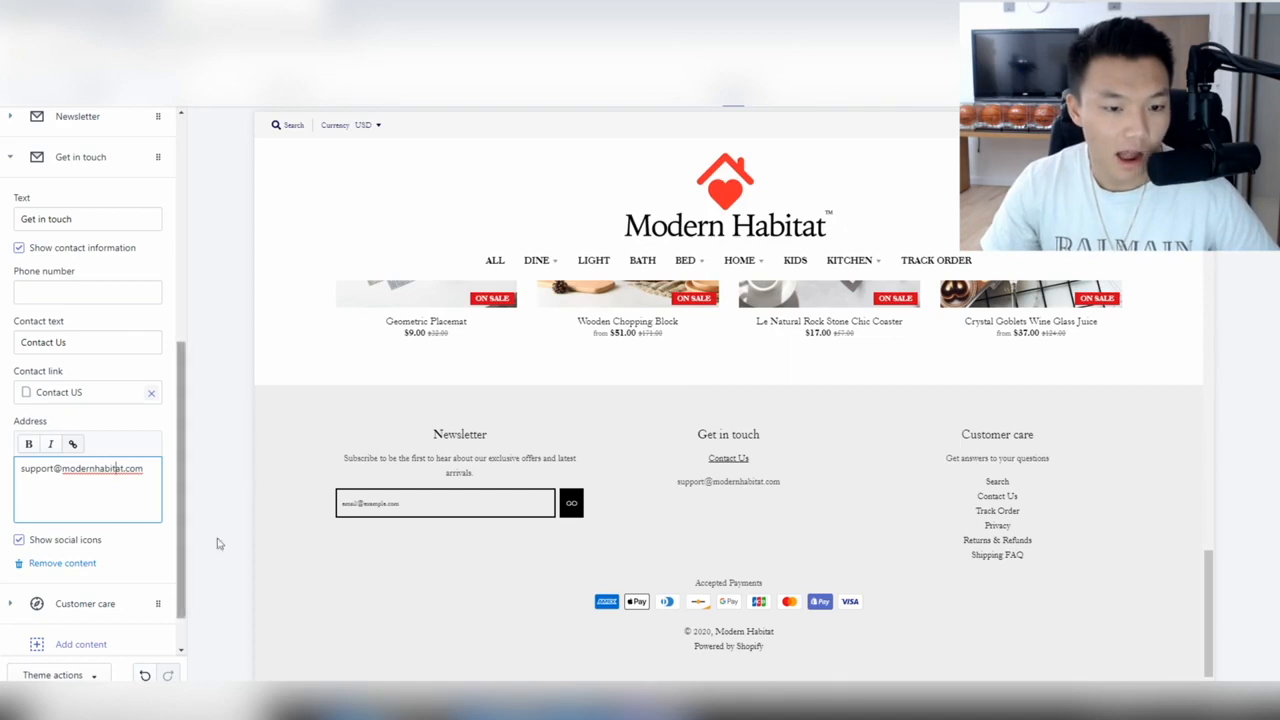
# Make the support e-mail address bold.
pyautogui.moveTo(154, 468); pyautogui.dragTo(5, 465)
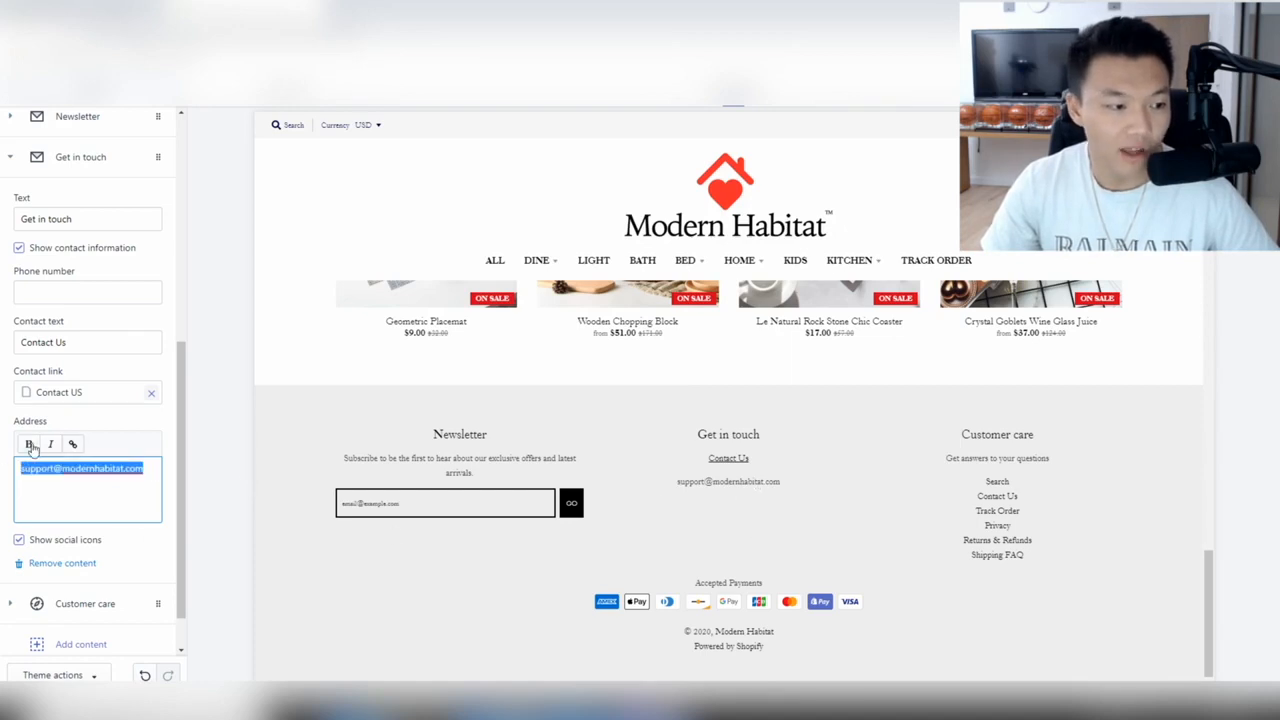
pyautogui.click(30, 445)
pyautogui.click(118, 506)
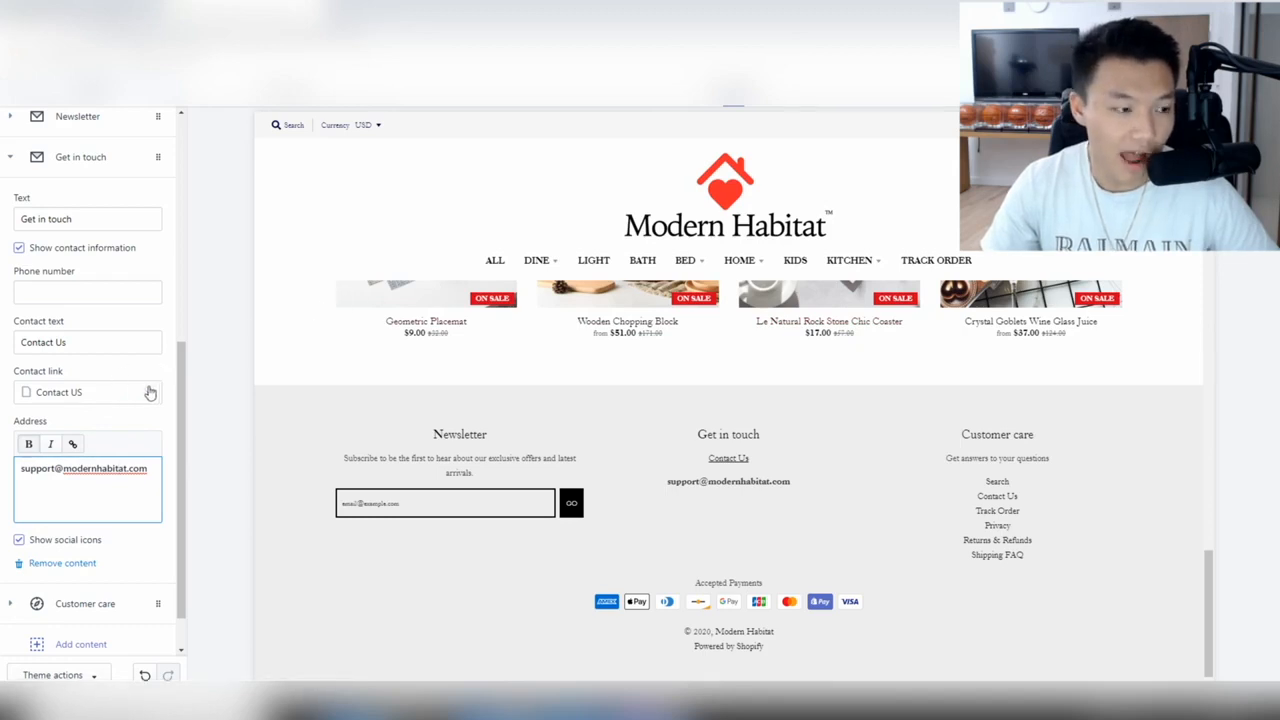
pyautogui.scroll(-1, 95, 415)
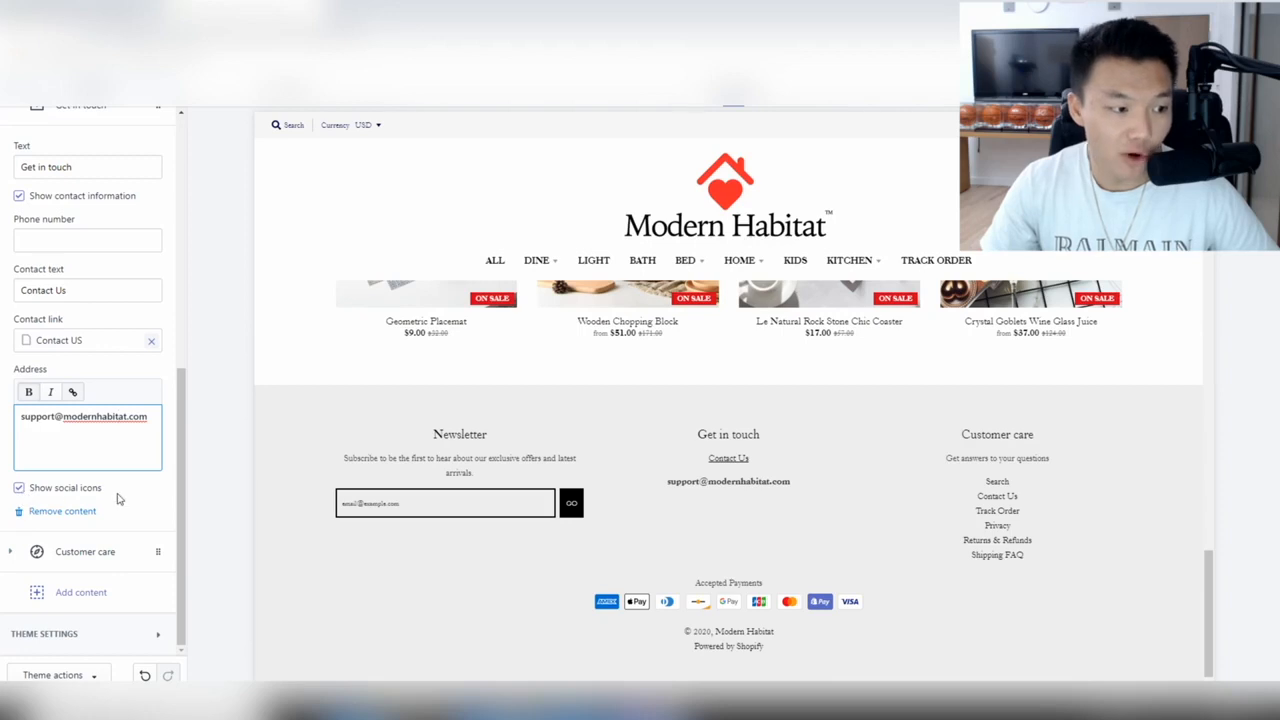
pyautogui.scroll(3, 42, 392)
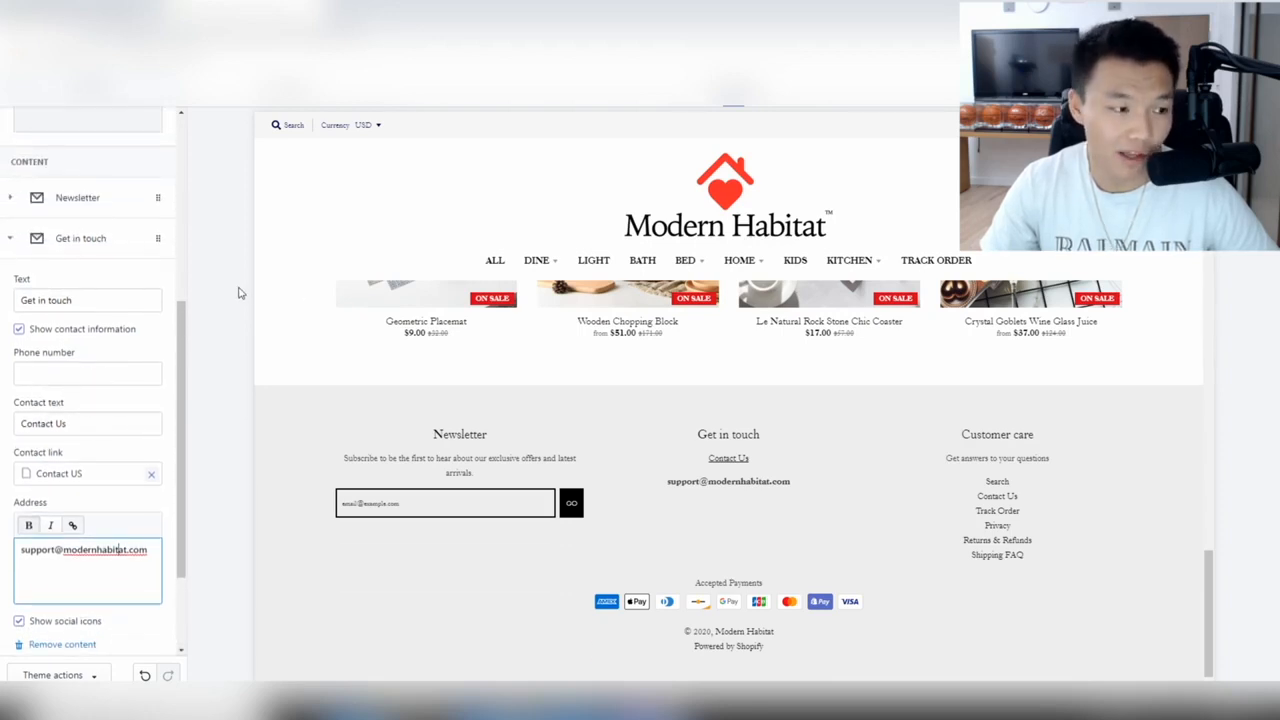
pyautogui.click(104, 367)
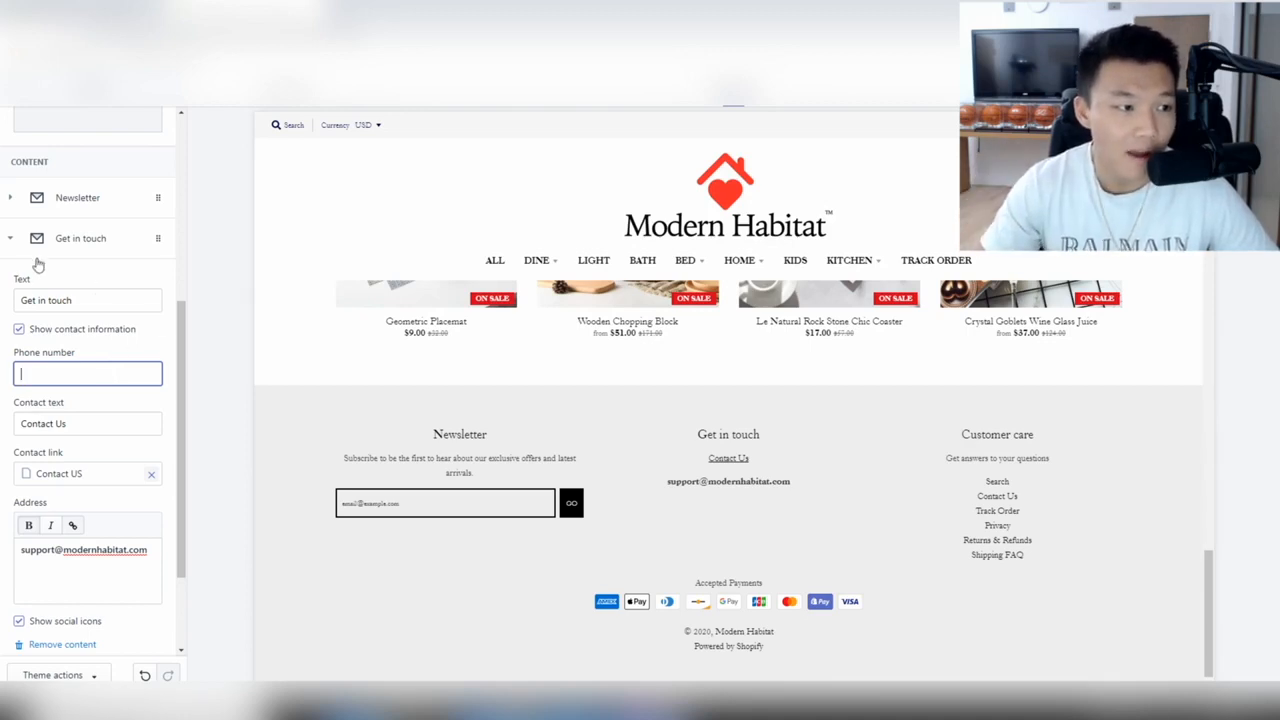
# Below the e-mail, add line breaks and a 'Monday - Friday: 12:00-12:00' line.
pyautogui.scroll(-2, 95, 497)
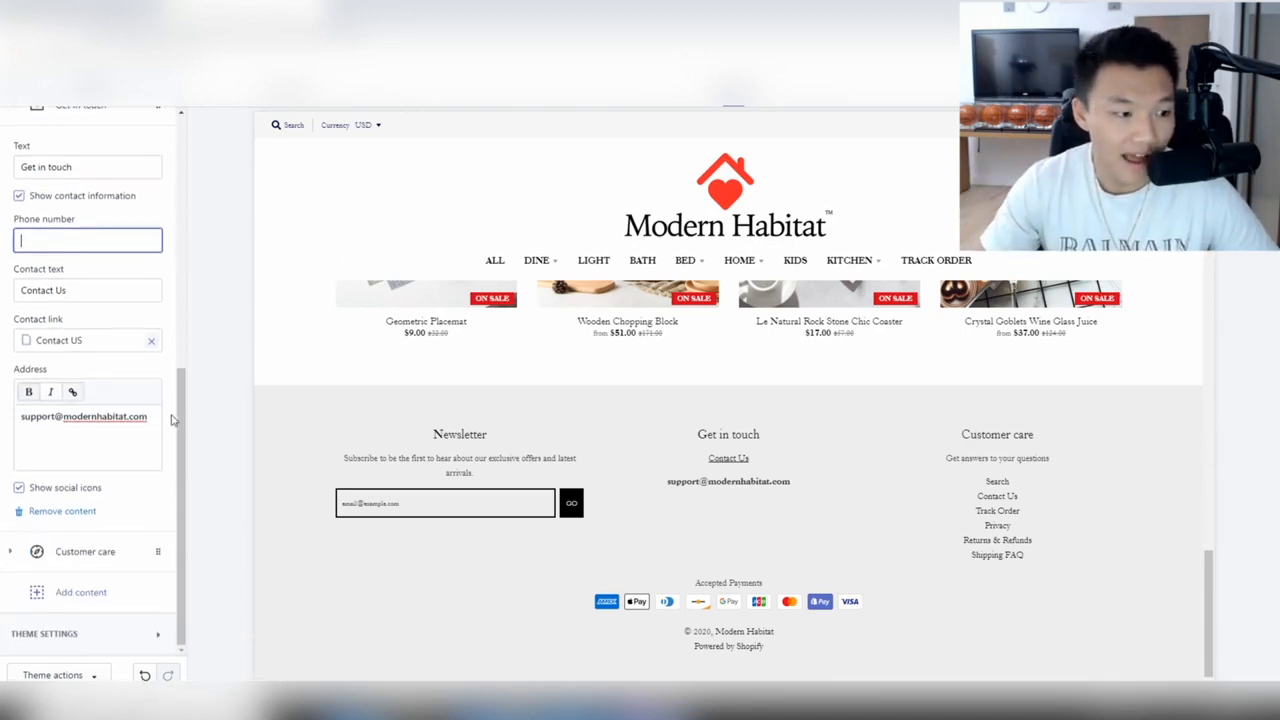
pyautogui.click(130, 440)
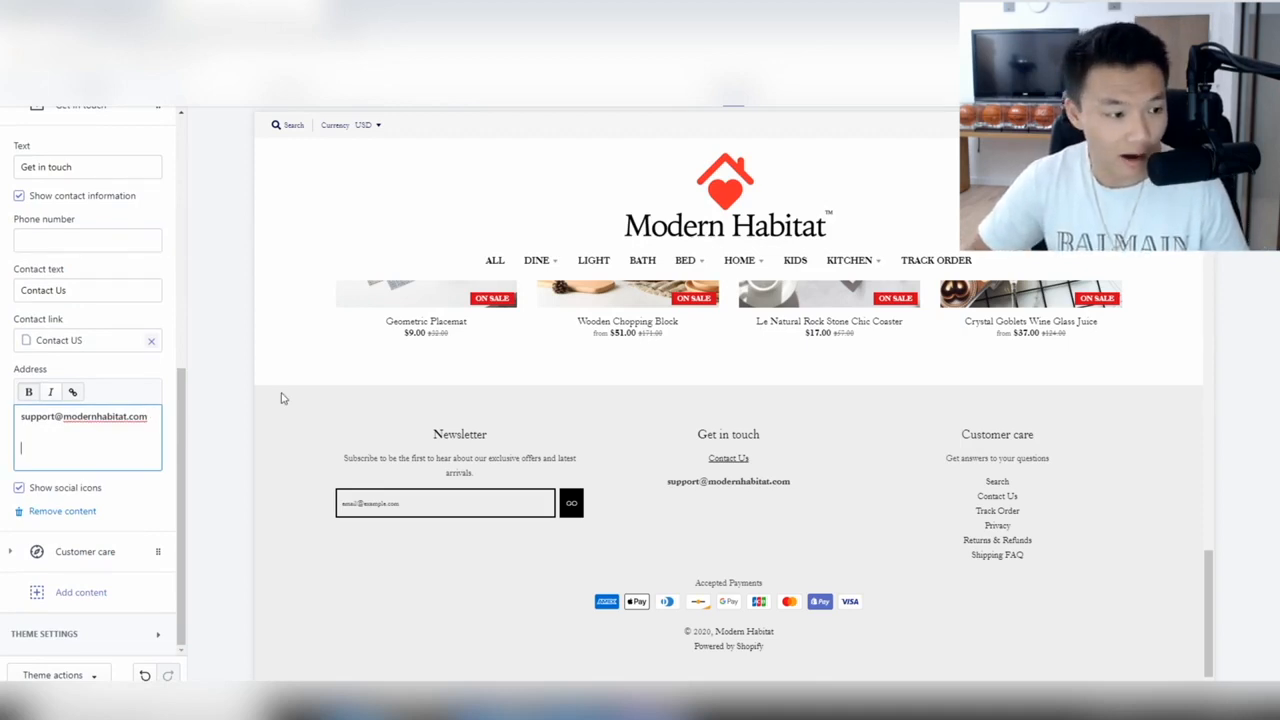
pyautogui.press('Return')
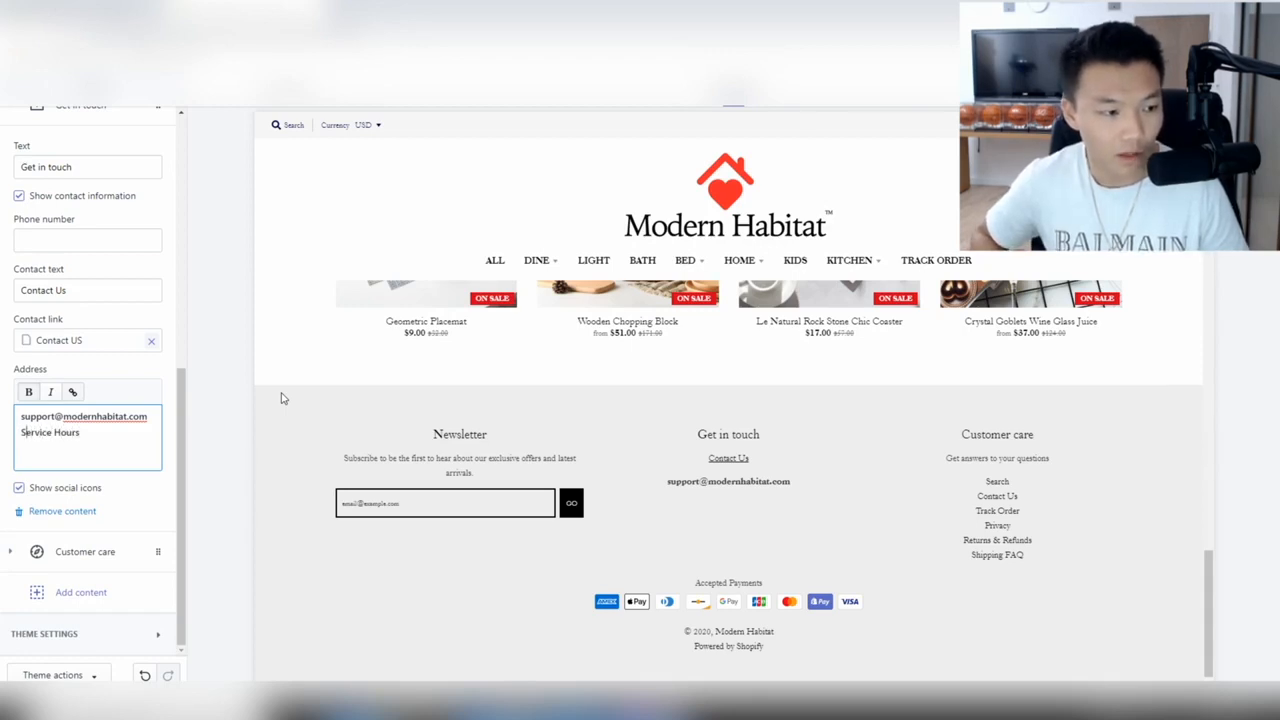
pyautogui.press('Return')
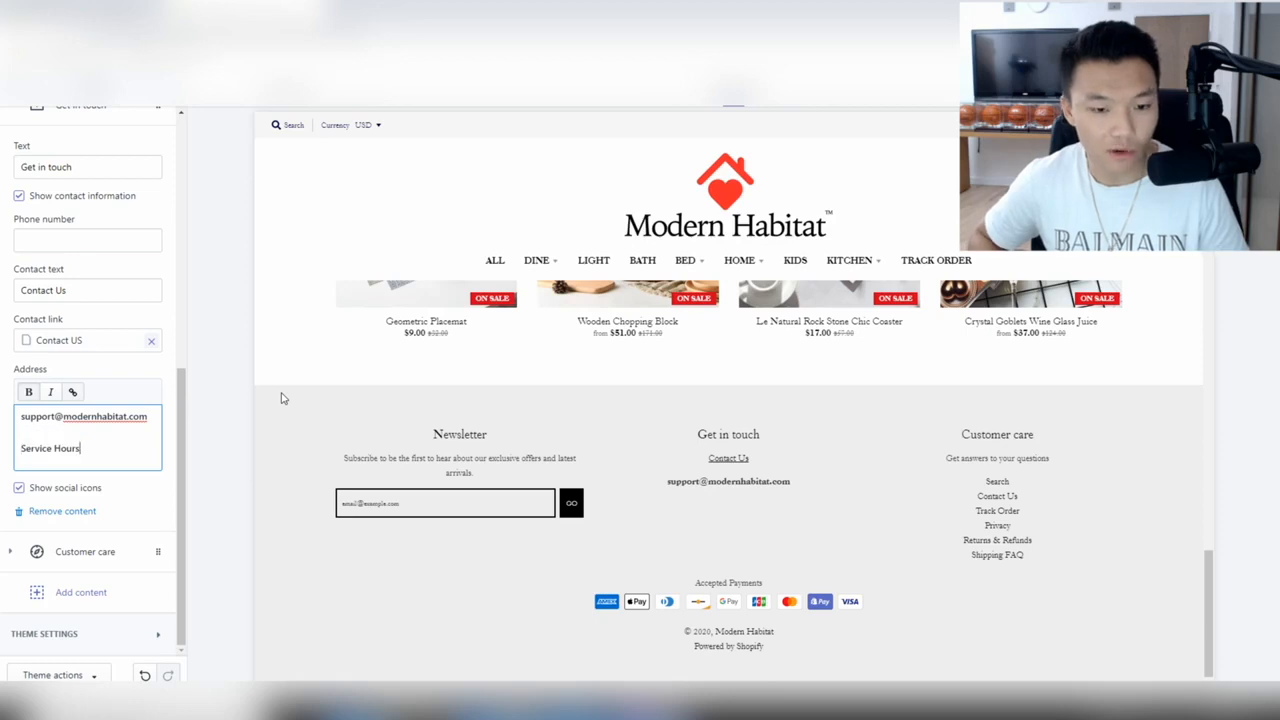
pyautogui.press('Return')
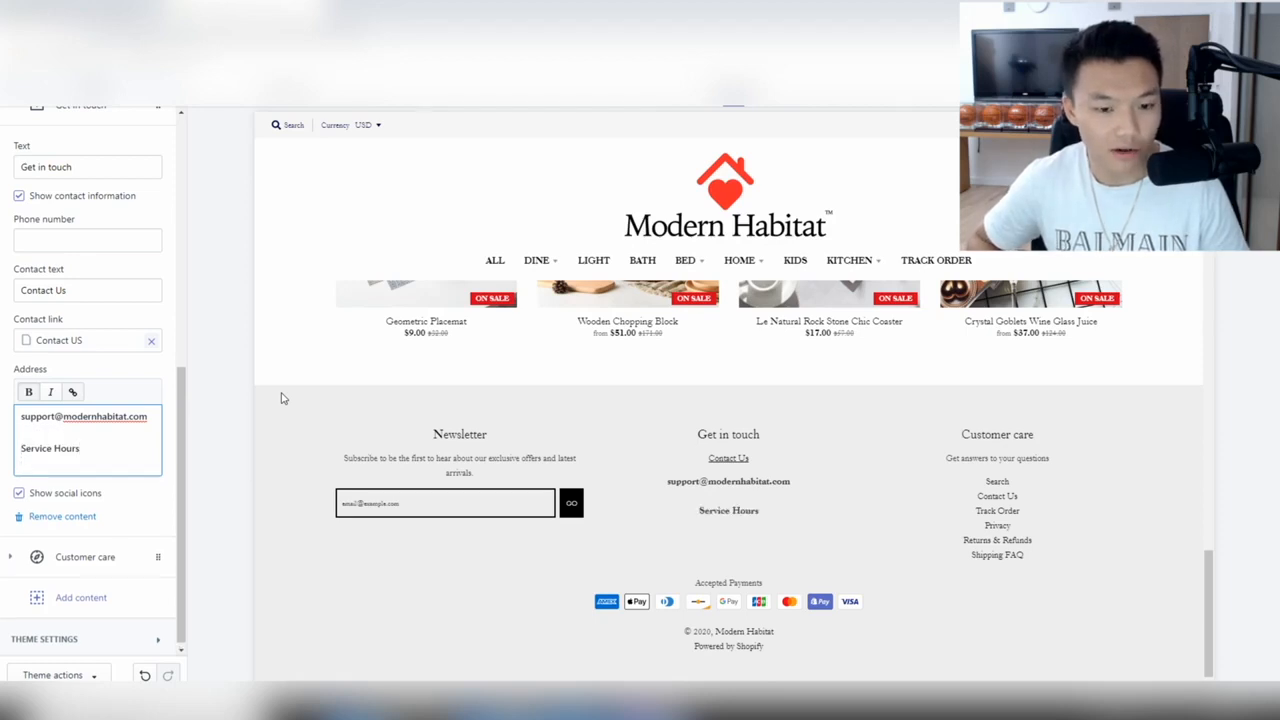
pyautogui.press('Return')
pyautogui.write('Monday')
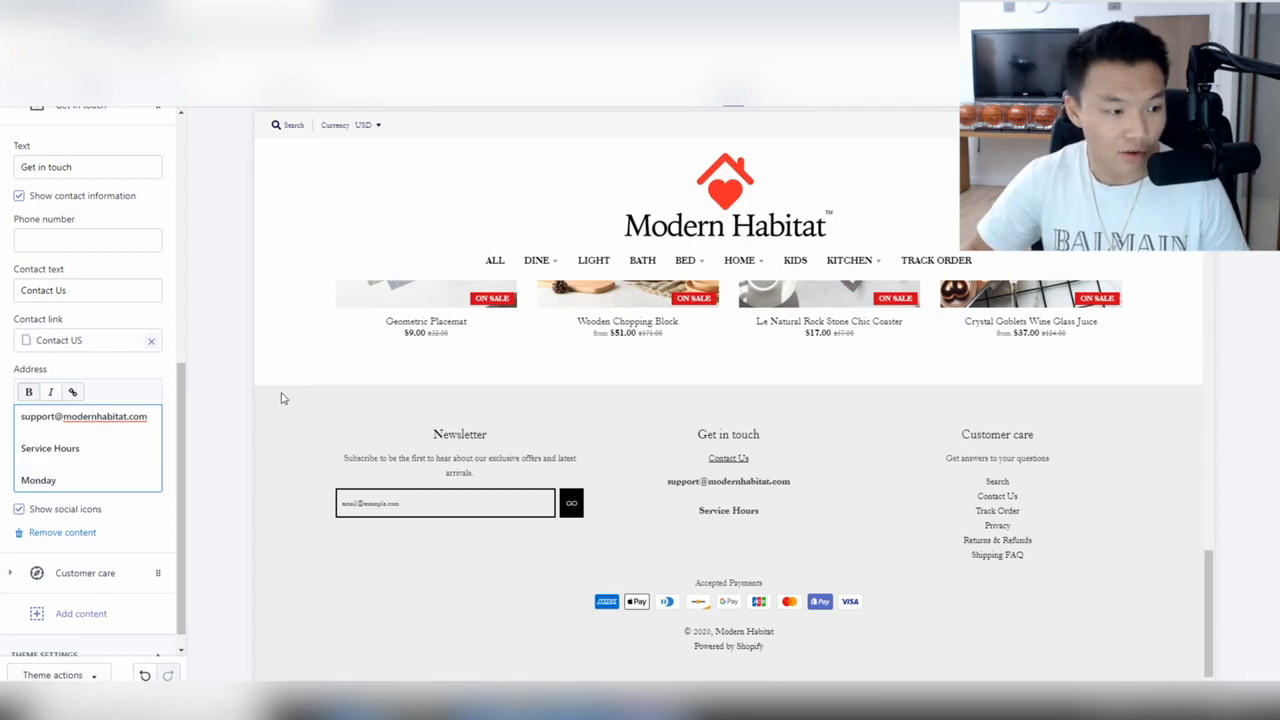
pyautogui.write(' - Friday: 12:00')
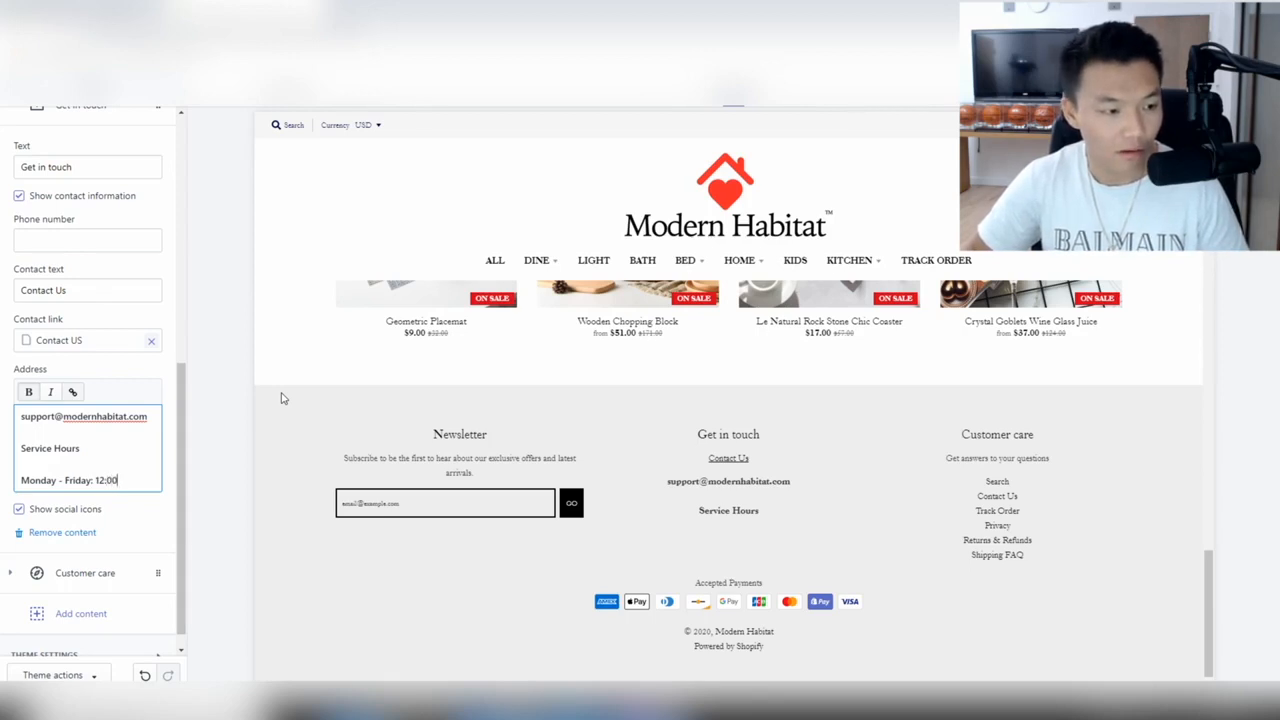
pyautogui.write('-12:00')
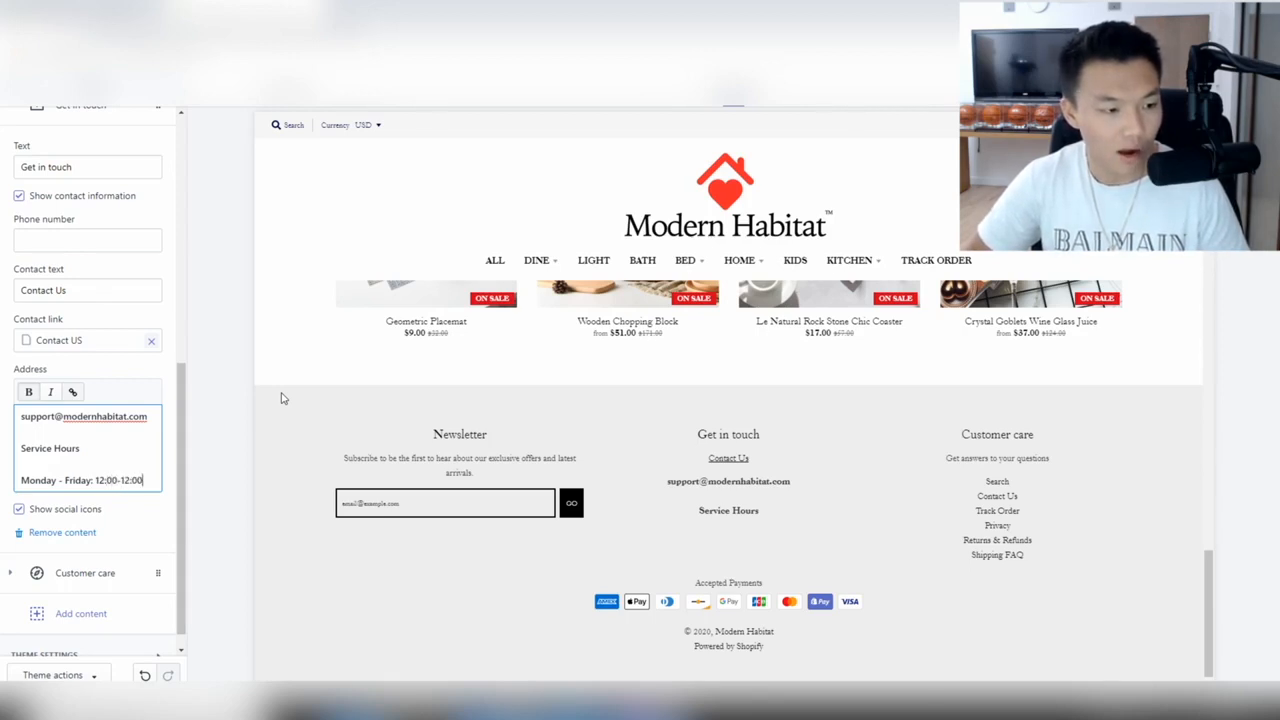
pyautogui.press('Return')
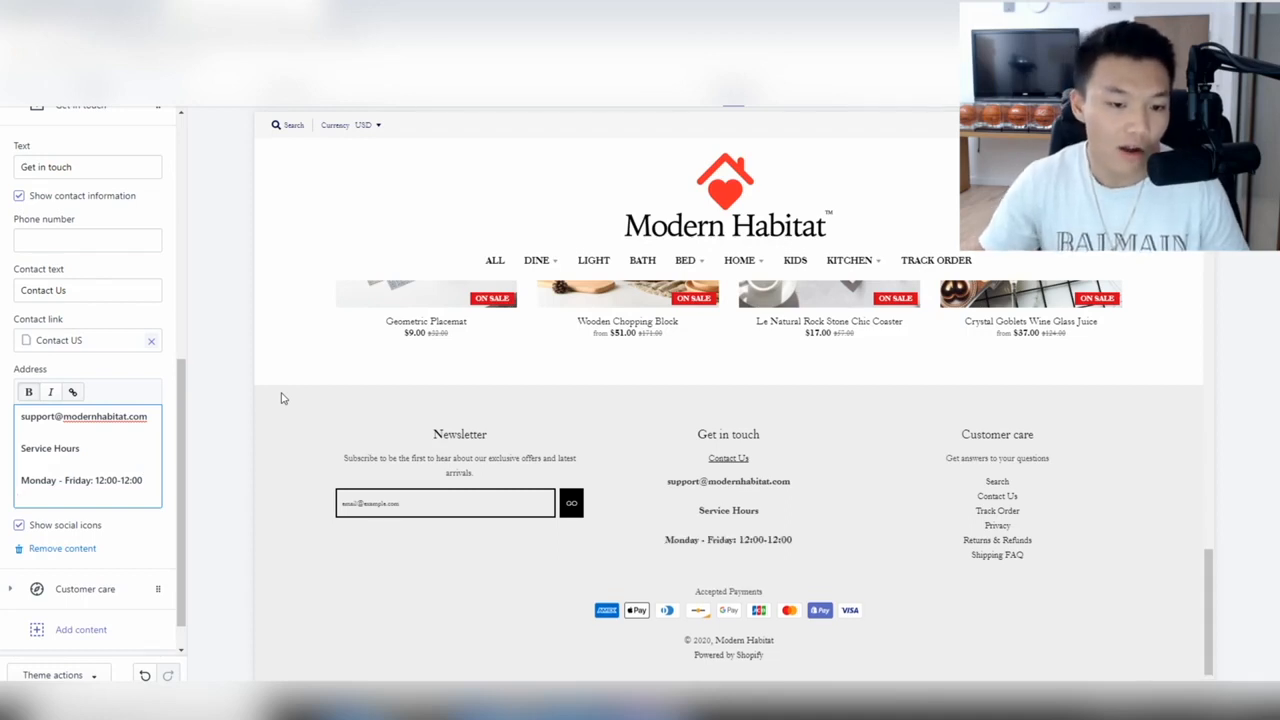
# Add a 'Saturday-Sunday: 12:00-12:00' line beneath the weekday hours.
pyautogui.moveTo(96, 480); pyautogui.dragTo(146, 481)
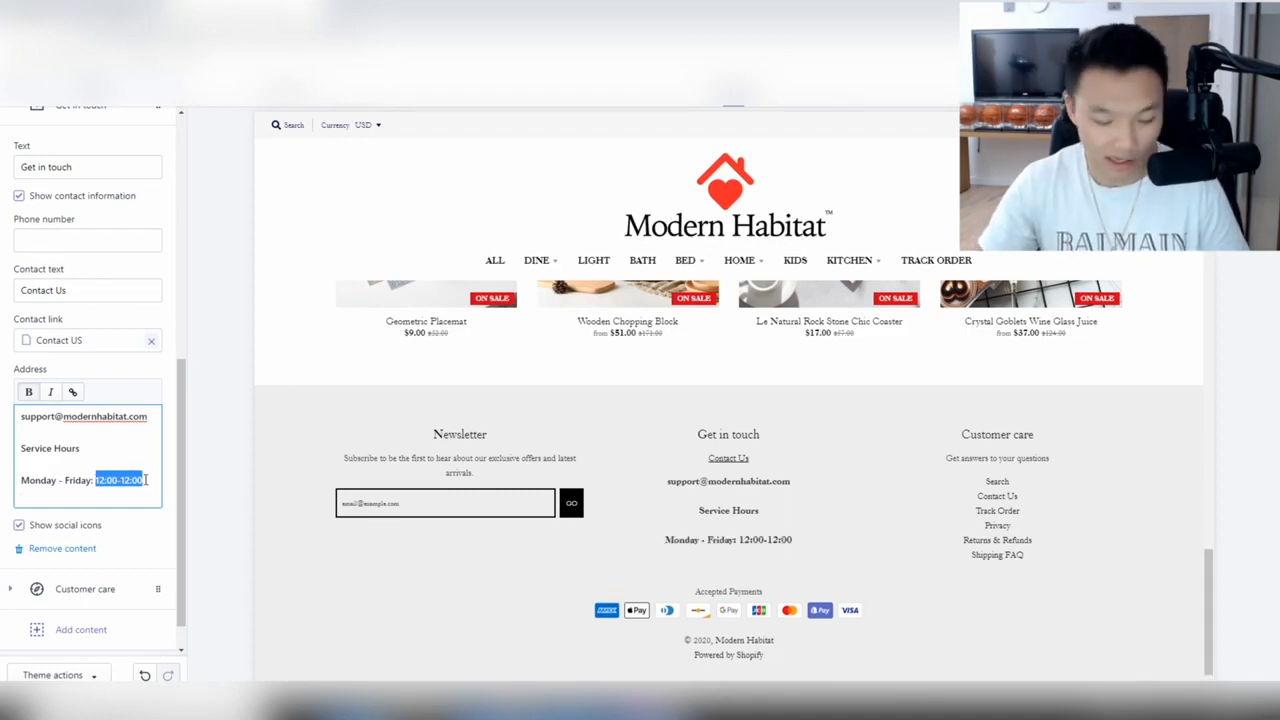
pyautogui.click(79, 497)
pyautogui.write('S')
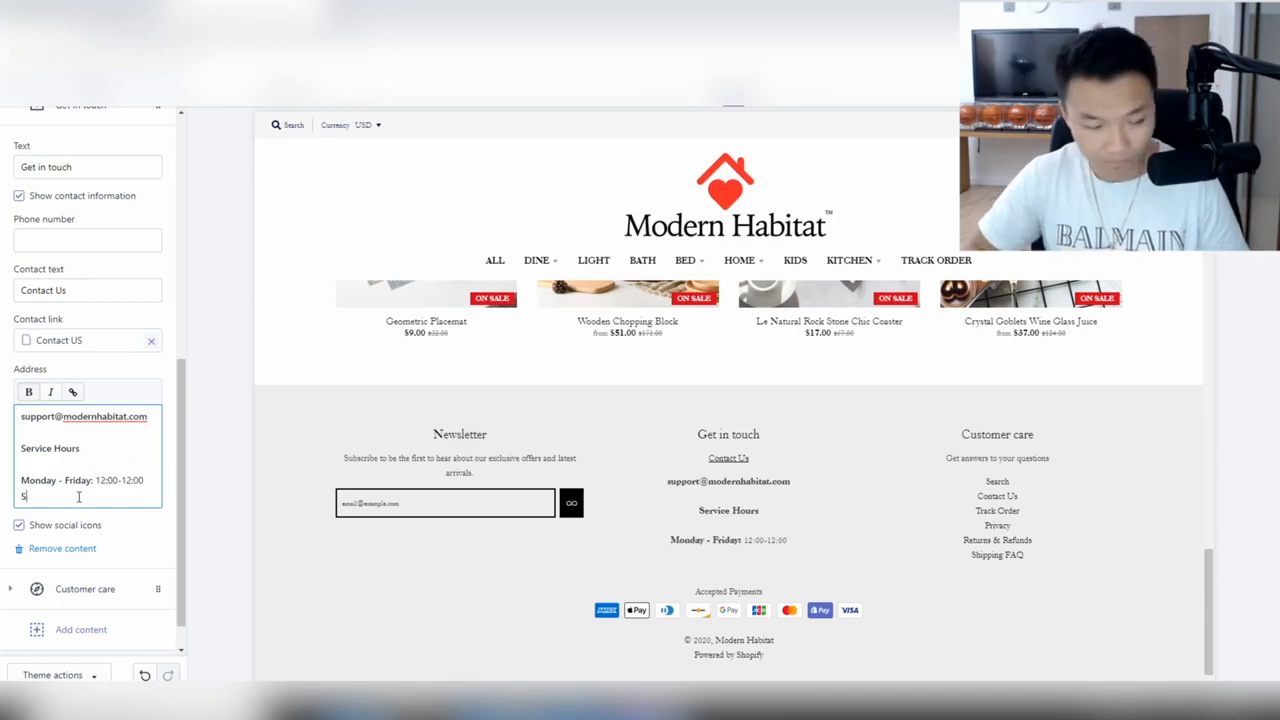
pyautogui.write('aturda')
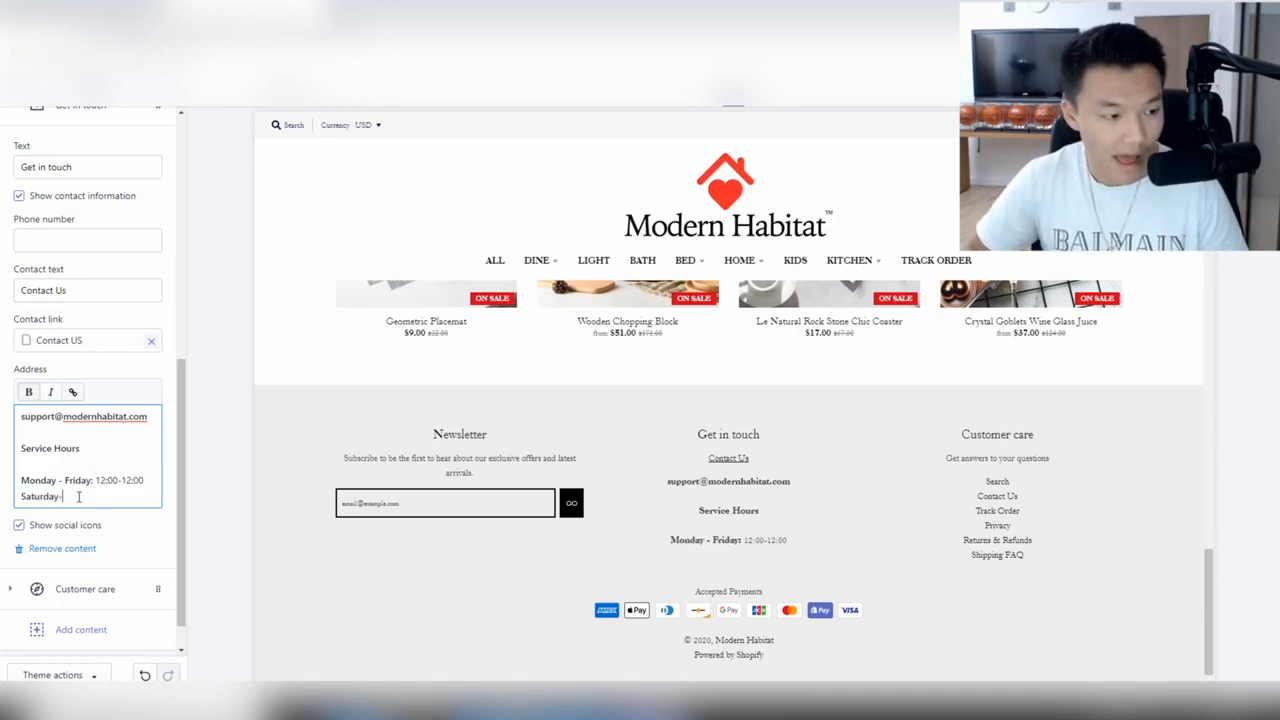
pyautogui.write('y-Sunday:')
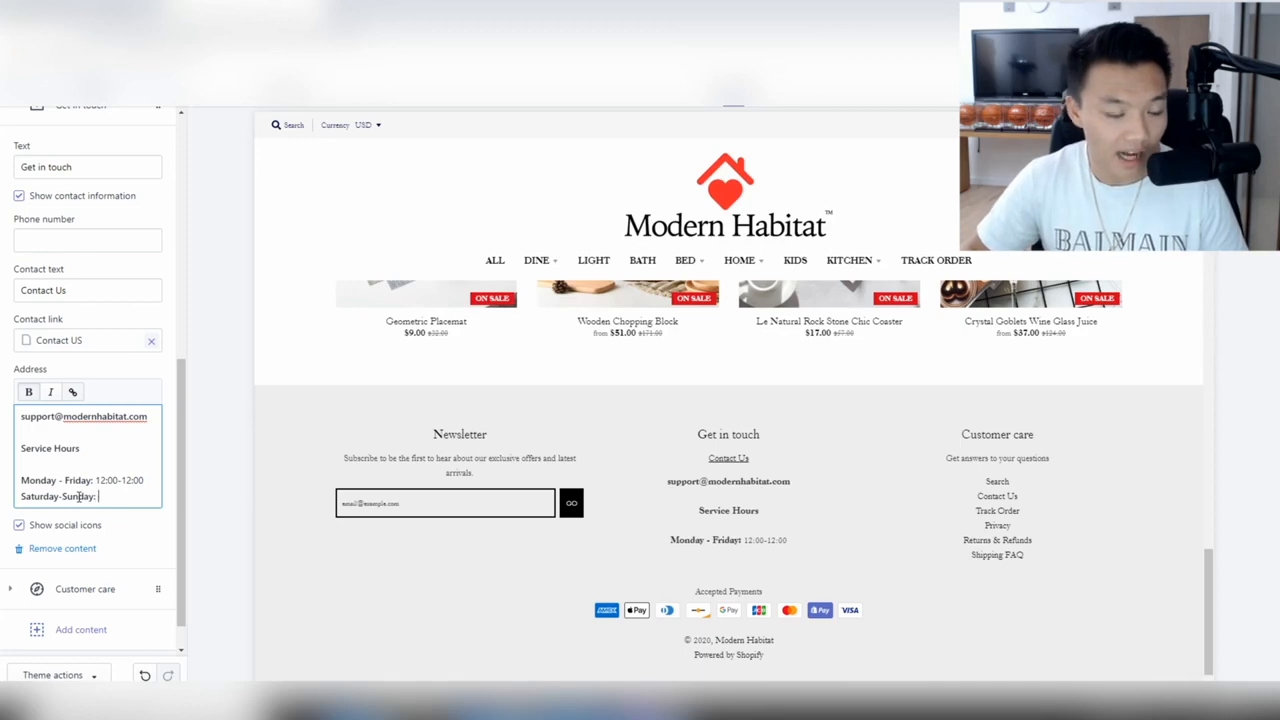
pyautogui.write(' 12')
pyautogui.press('BackSpace')
pyautogui.press('BackSpace')
pyautogui.write('1')
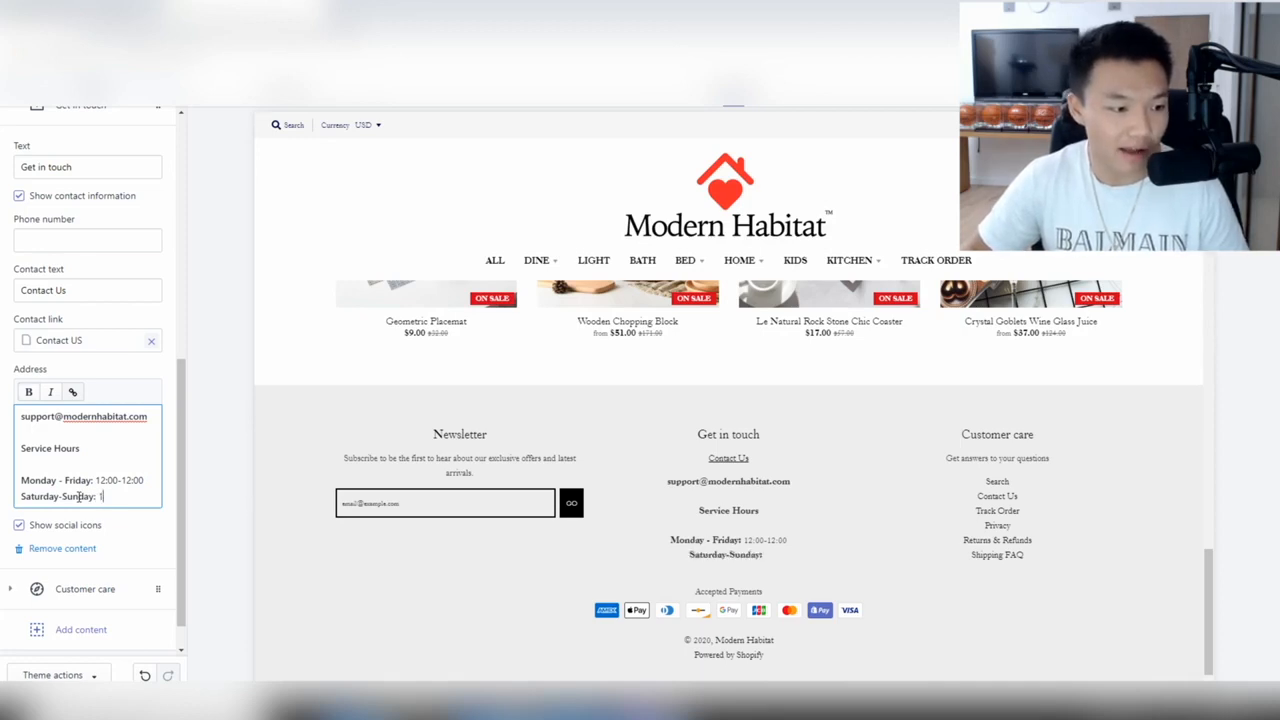
pyautogui.write('2:00-12')
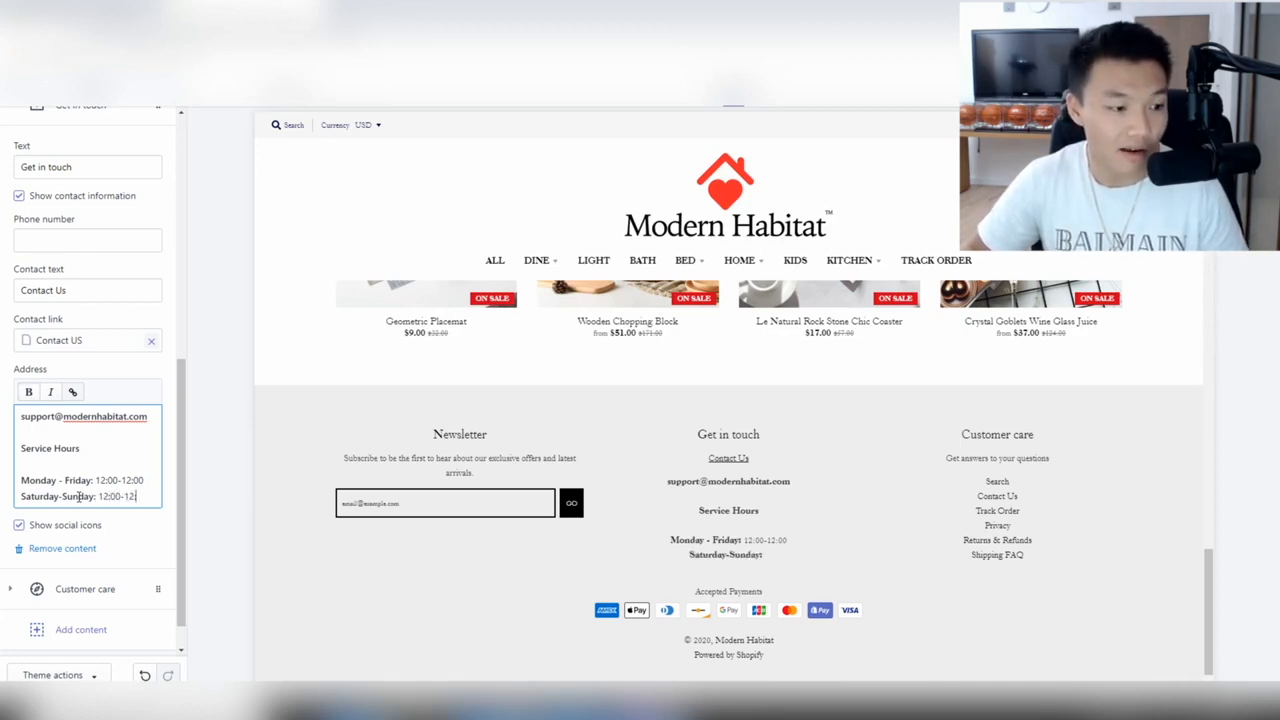
pyautogui.write(':00')
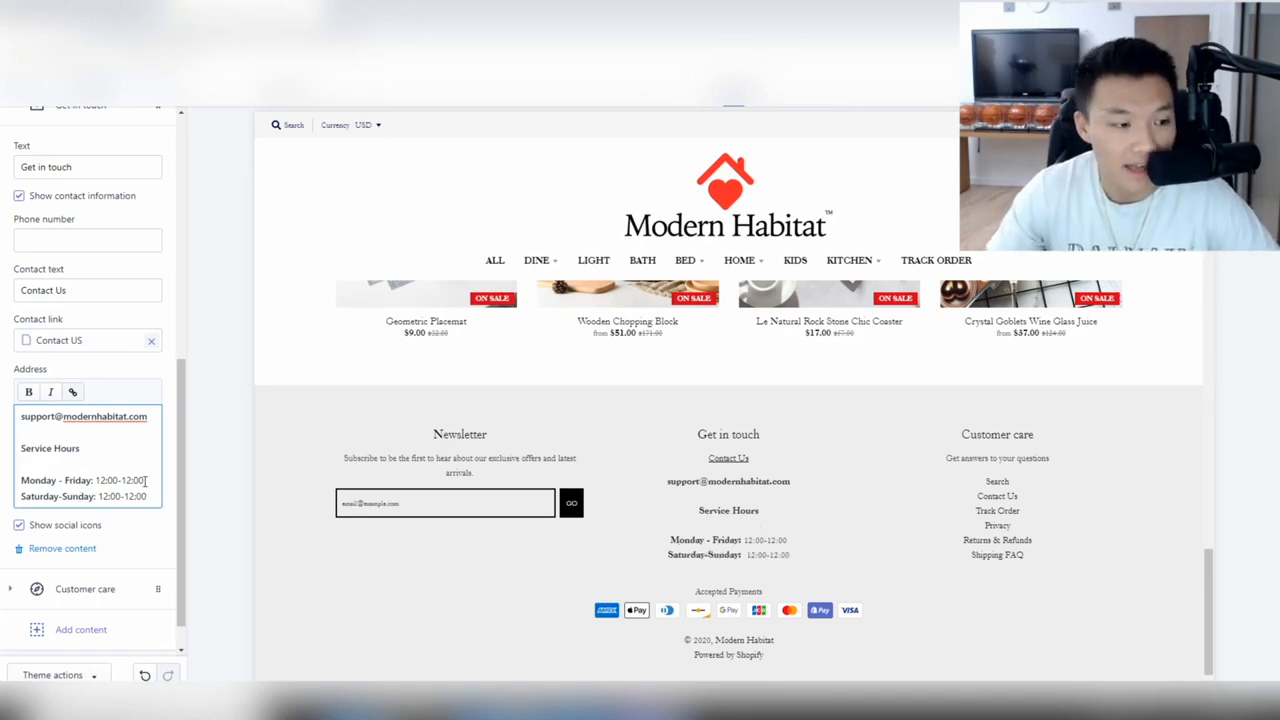
# Change the weekday hours to 10:00-10:00.
pyautogui.moveTo(96, 479); pyautogui.dragTo(145, 480)
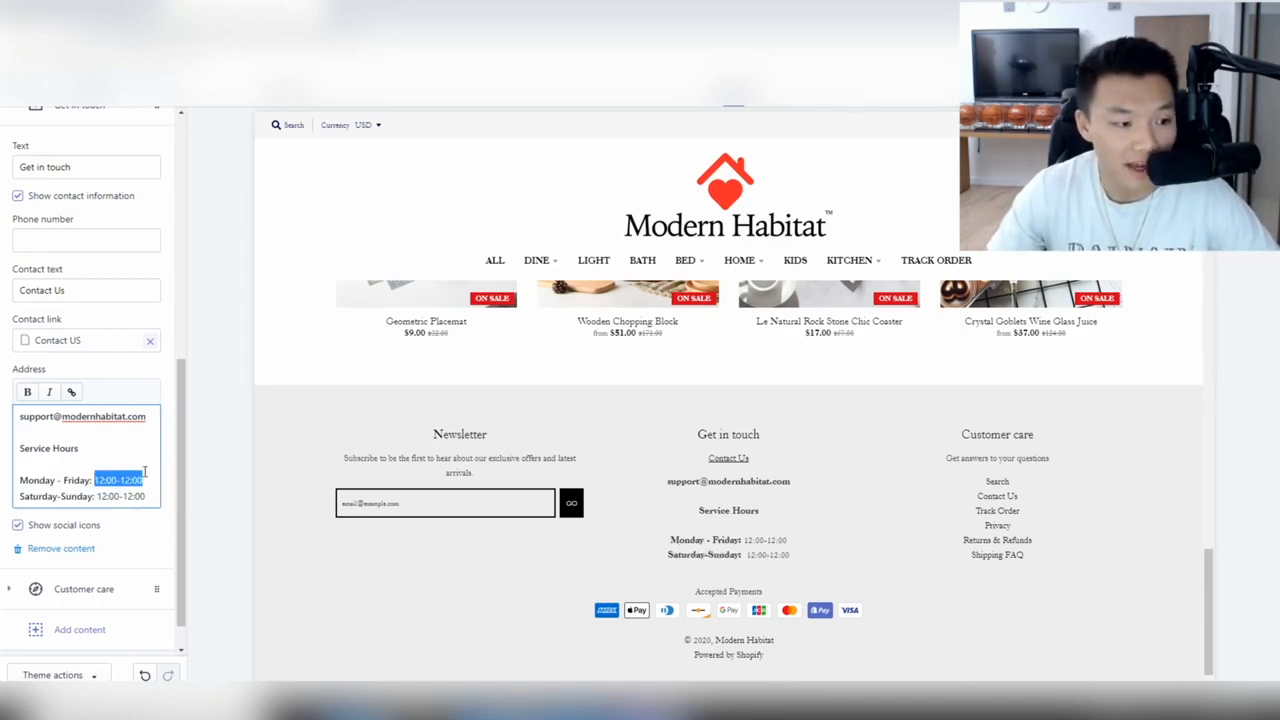
pyautogui.press('BackSpace')
pyautogui.write('10')
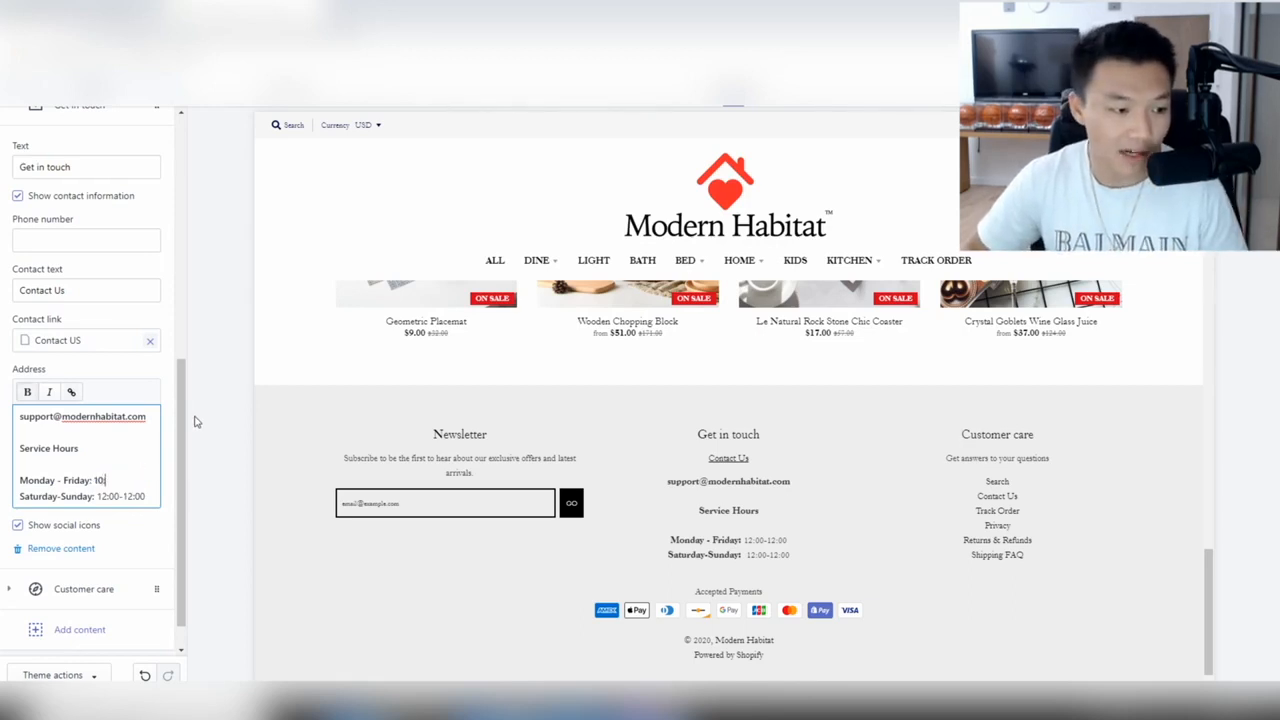
pyautogui.write('10')
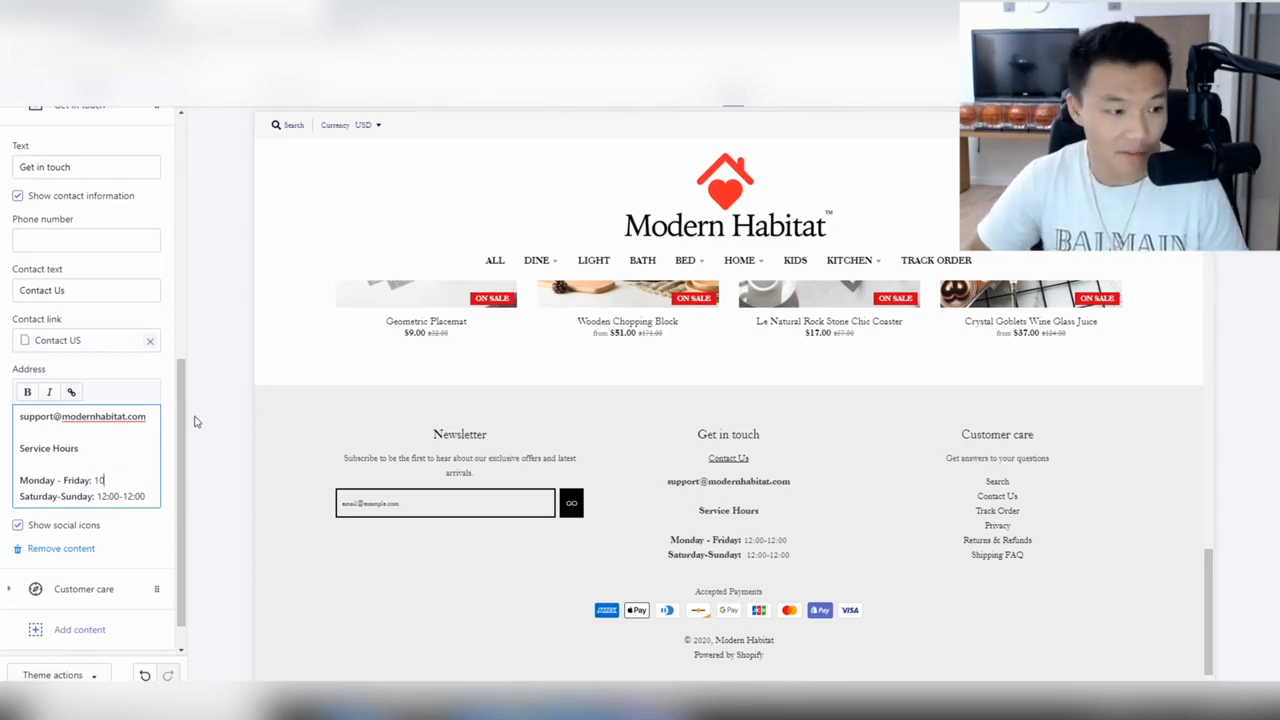
pyautogui.write(':00-10:00')
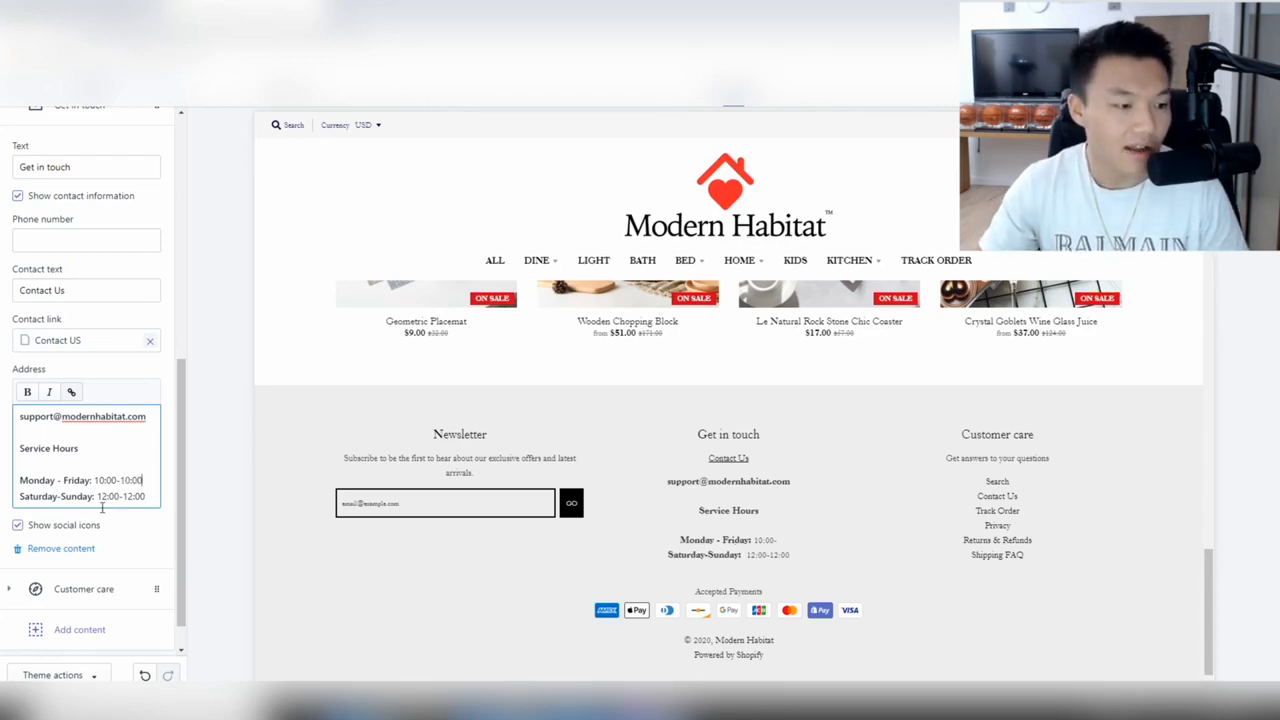
# Change the weekend hours to 11:00-9:00 and remove their bold formatting.
pyautogui.moveTo(97, 497); pyautogui.dragTo(183, 497)
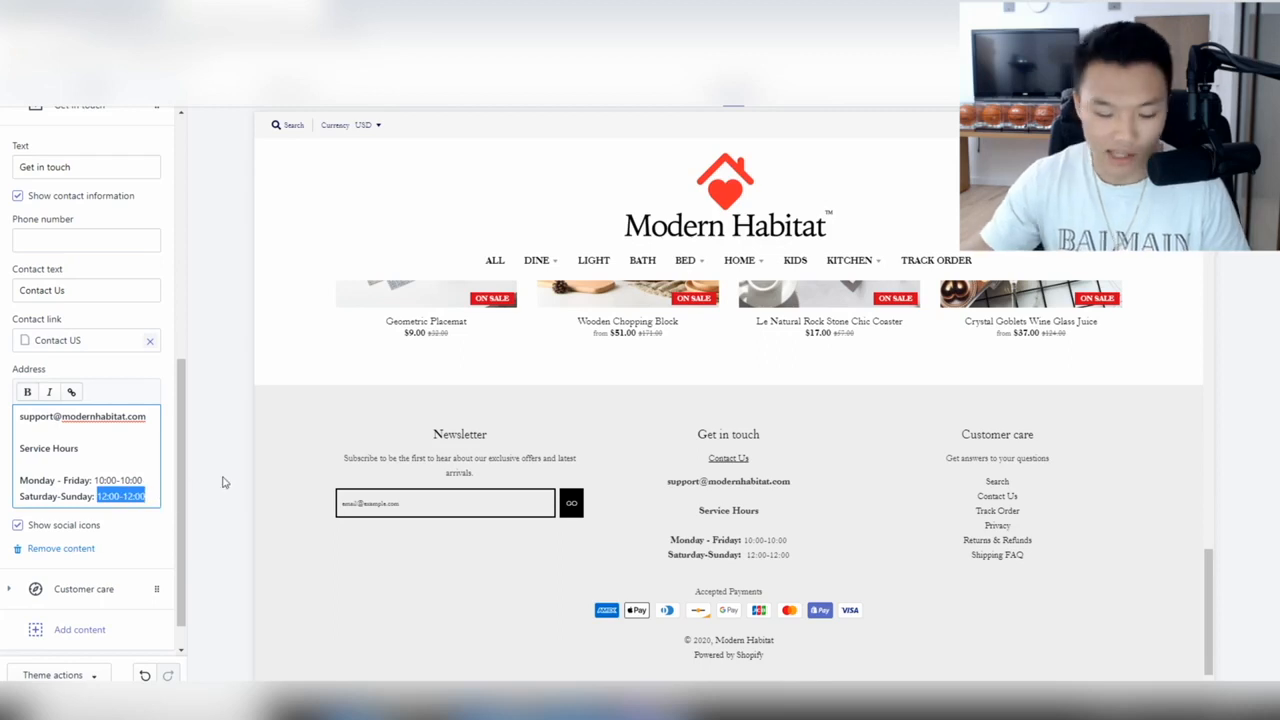
pyautogui.write('11')
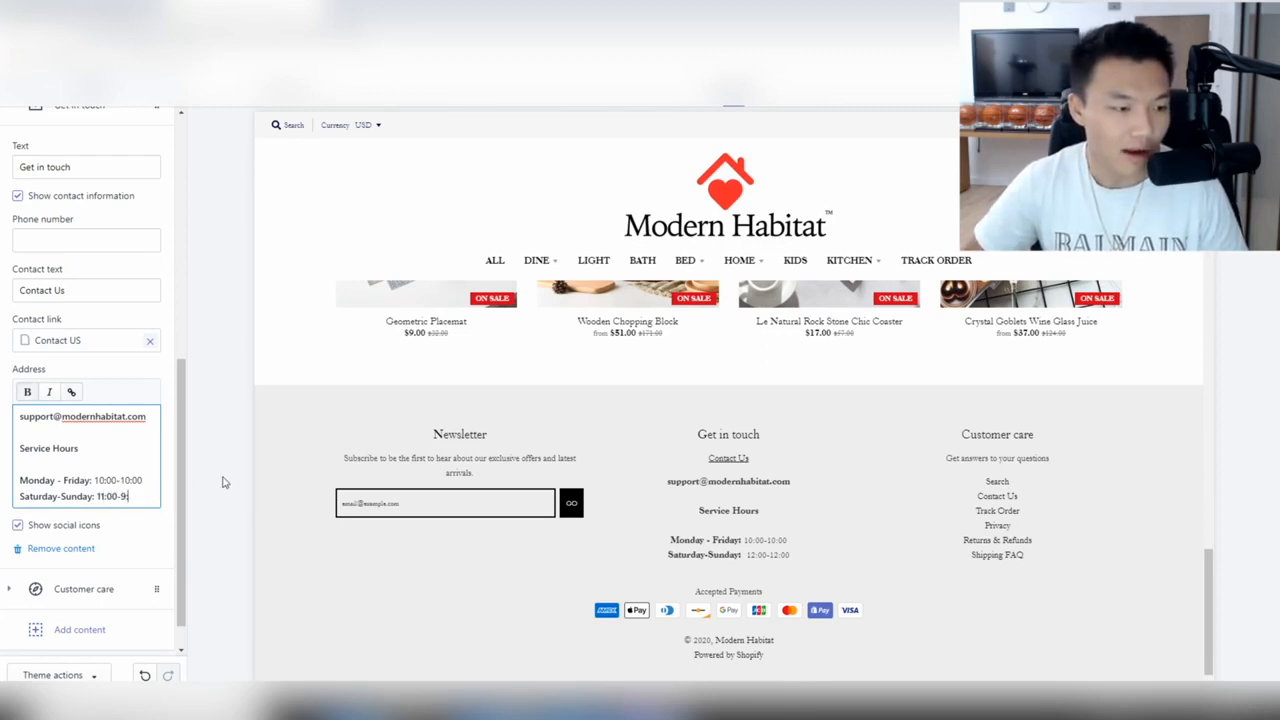
pyautogui.moveTo(139, 496); pyautogui.dragTo(96, 496)
pyautogui.hotkey('ctrl', 'b')
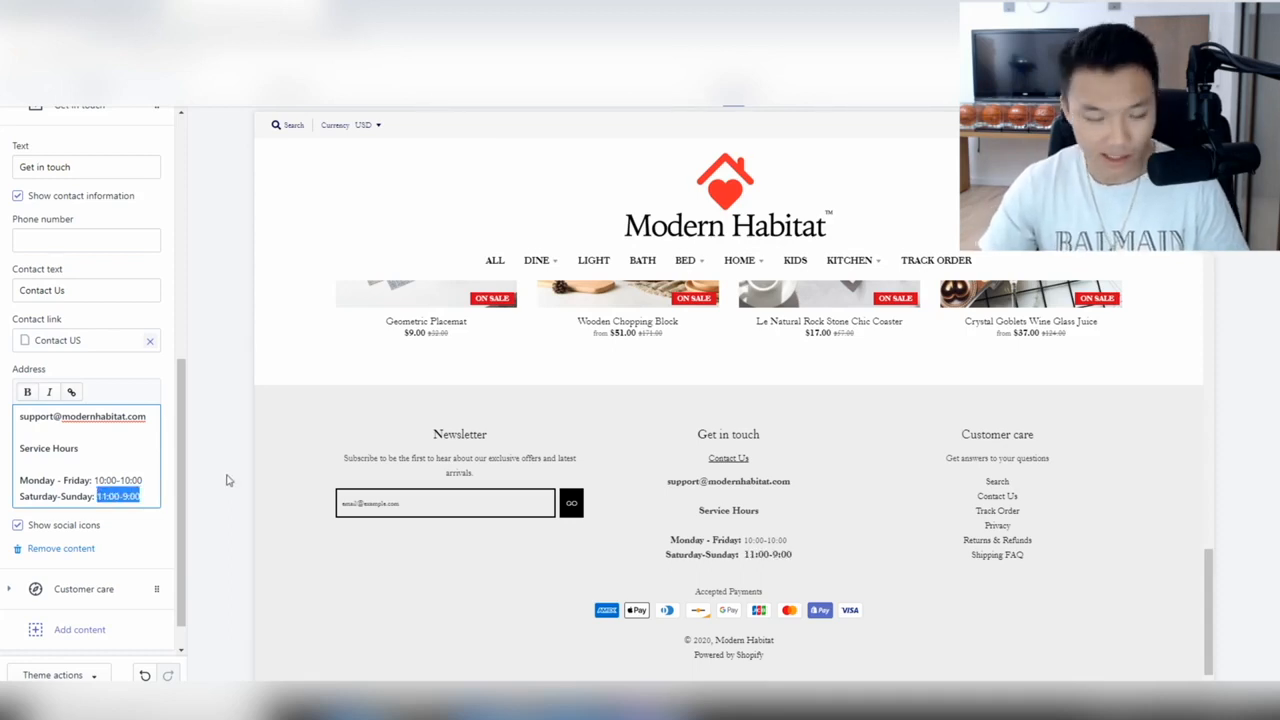
pyautogui.click(316, 585)
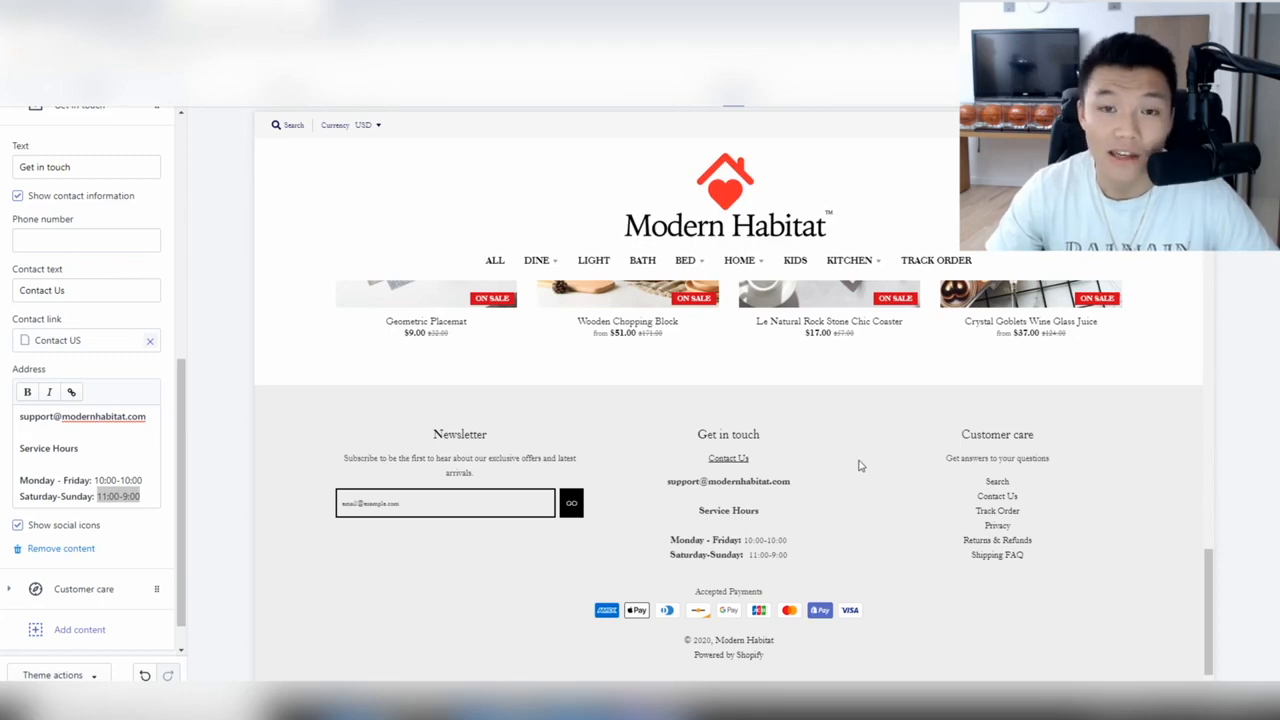
# Collapse the Get in touch block and expand the Newsletter block.
pyautogui.scroll(5, 4, 338)
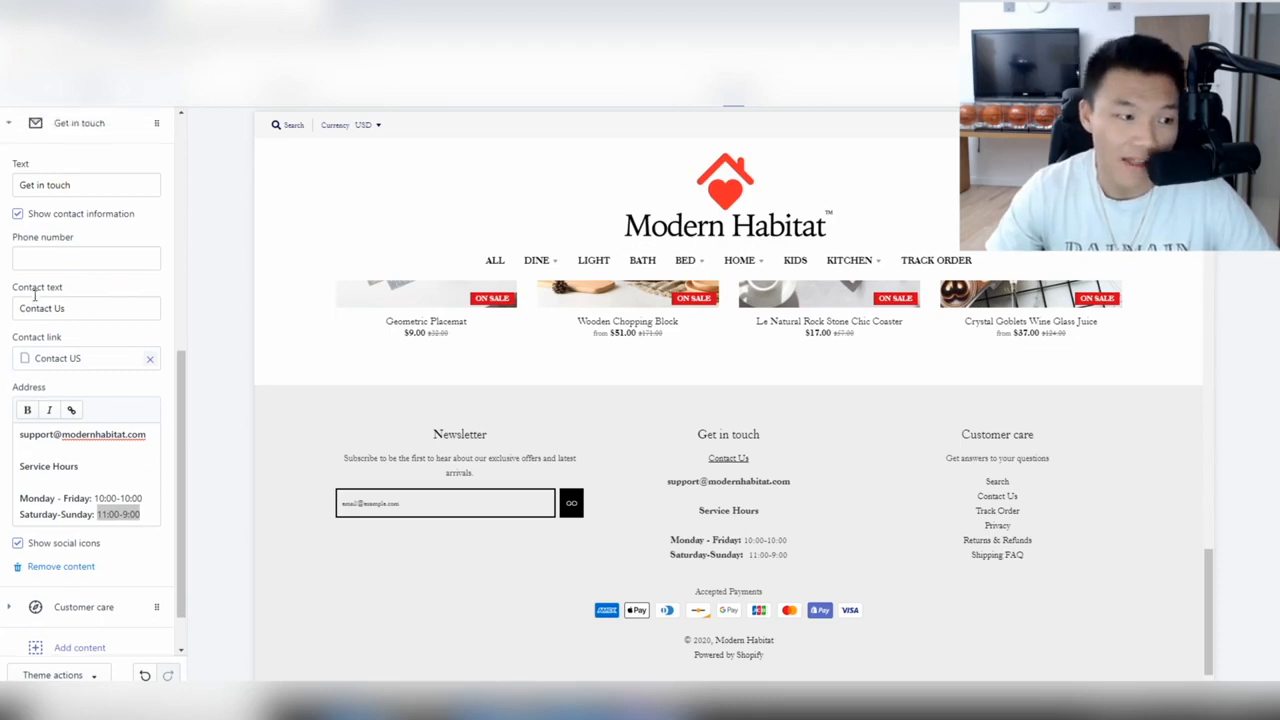
pyautogui.click(12, 372)
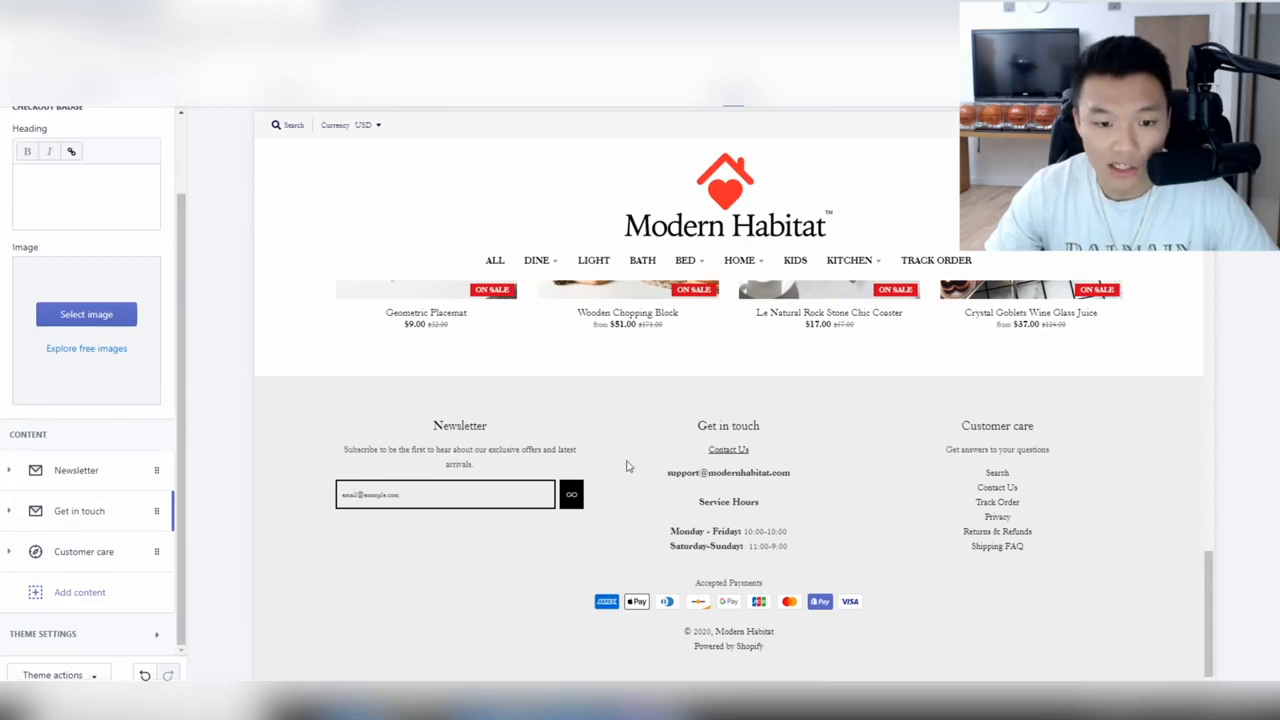
pyautogui.scroll(1, 620, 410)
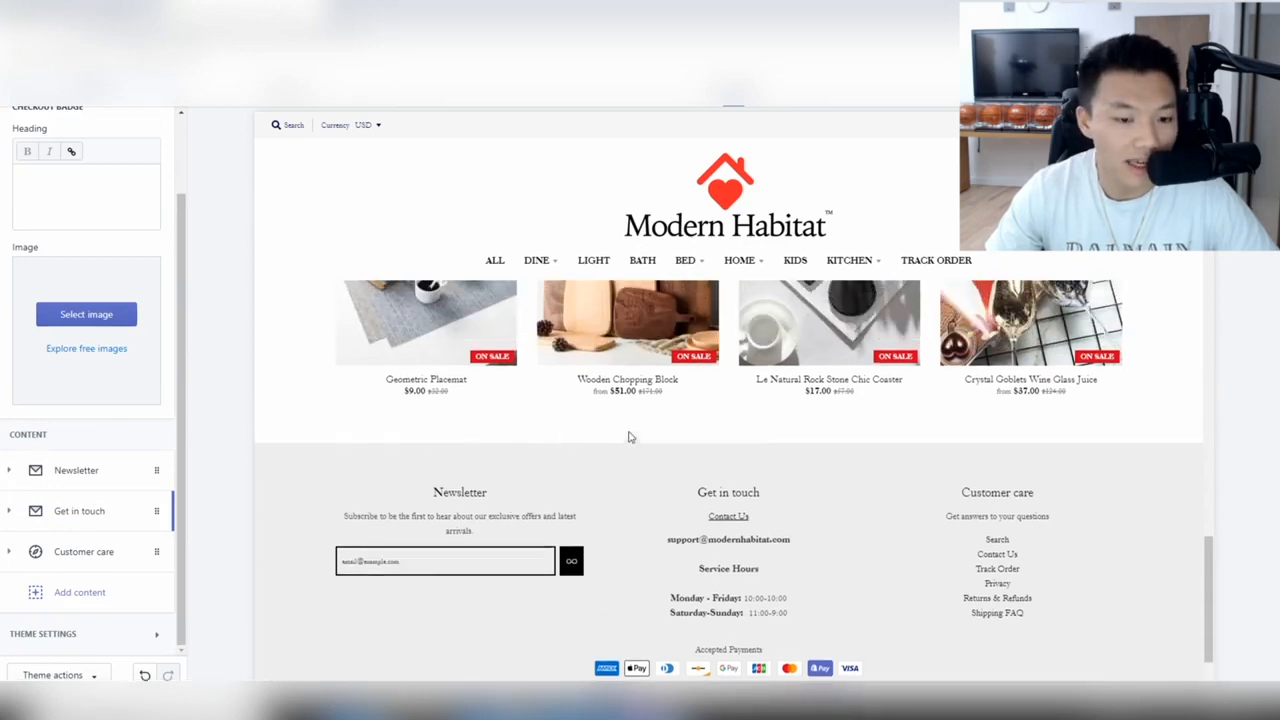
pyautogui.click(20, 470)
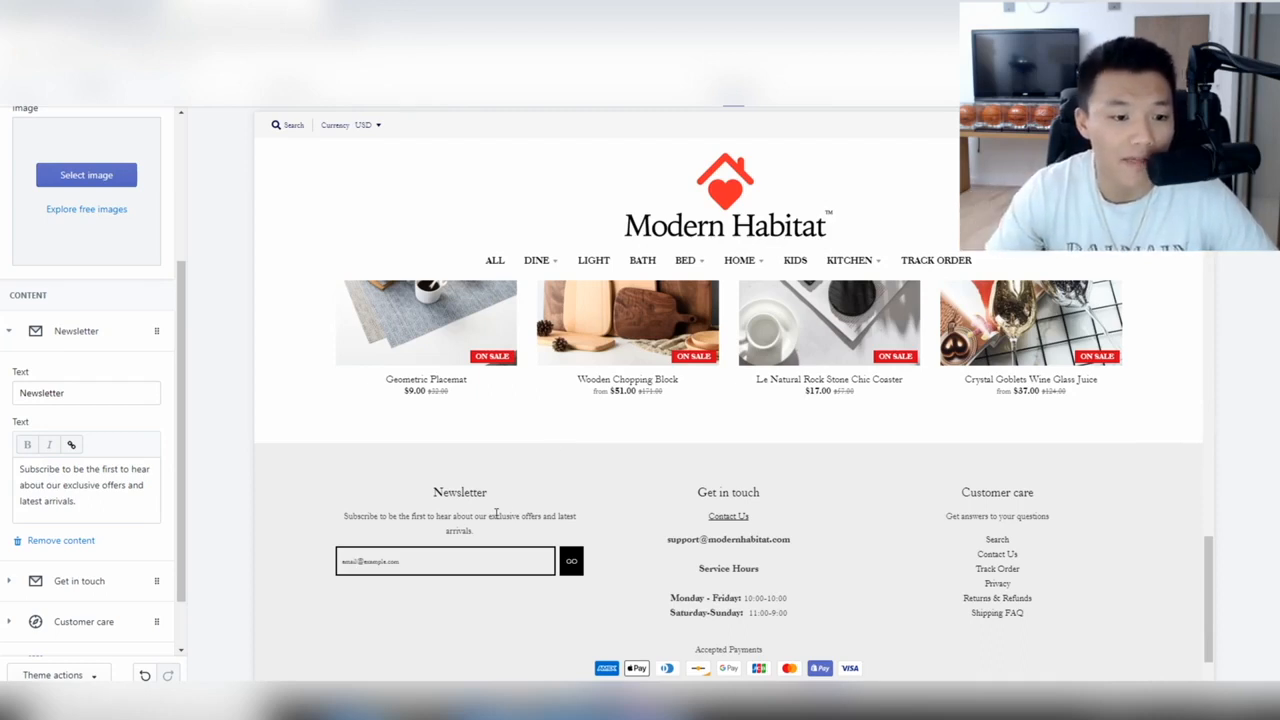
# Replace the Newsletter text with 'Subscribe to our emailing list to receive a discount on your first order.'.
pyautogui.moveTo(104, 503); pyautogui.dragTo(6, 441)
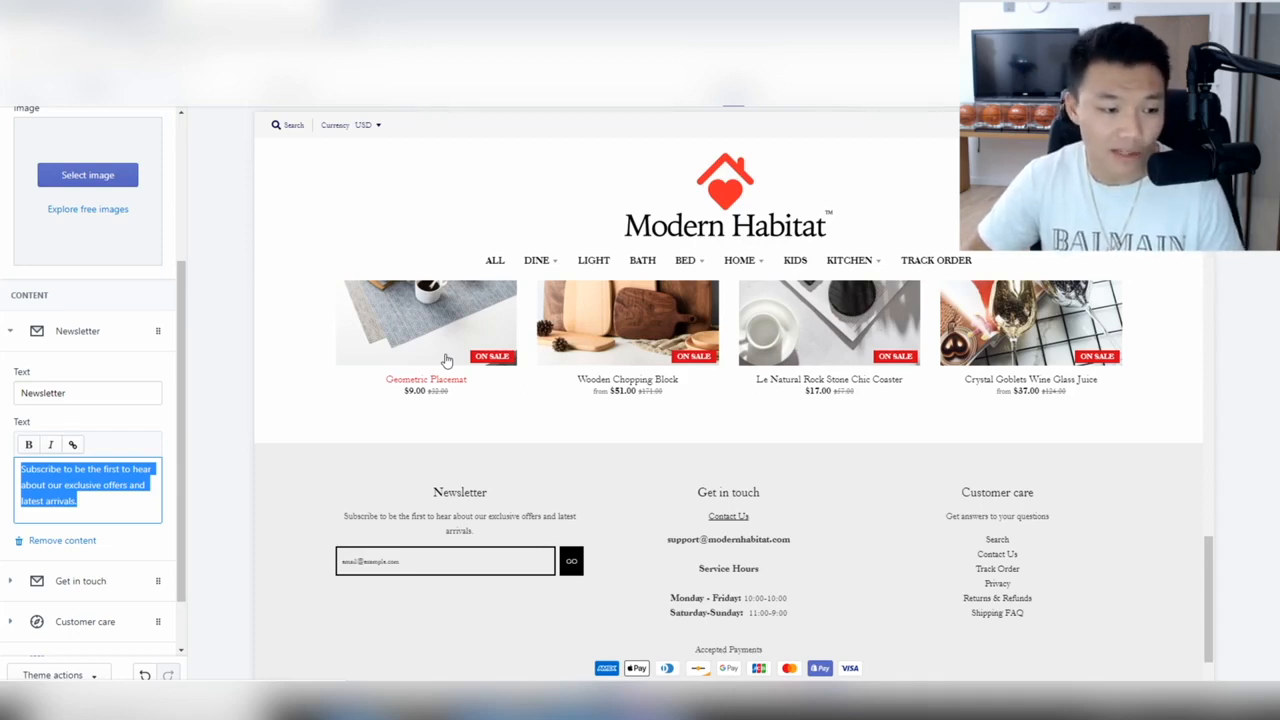
pyautogui.write('Su')
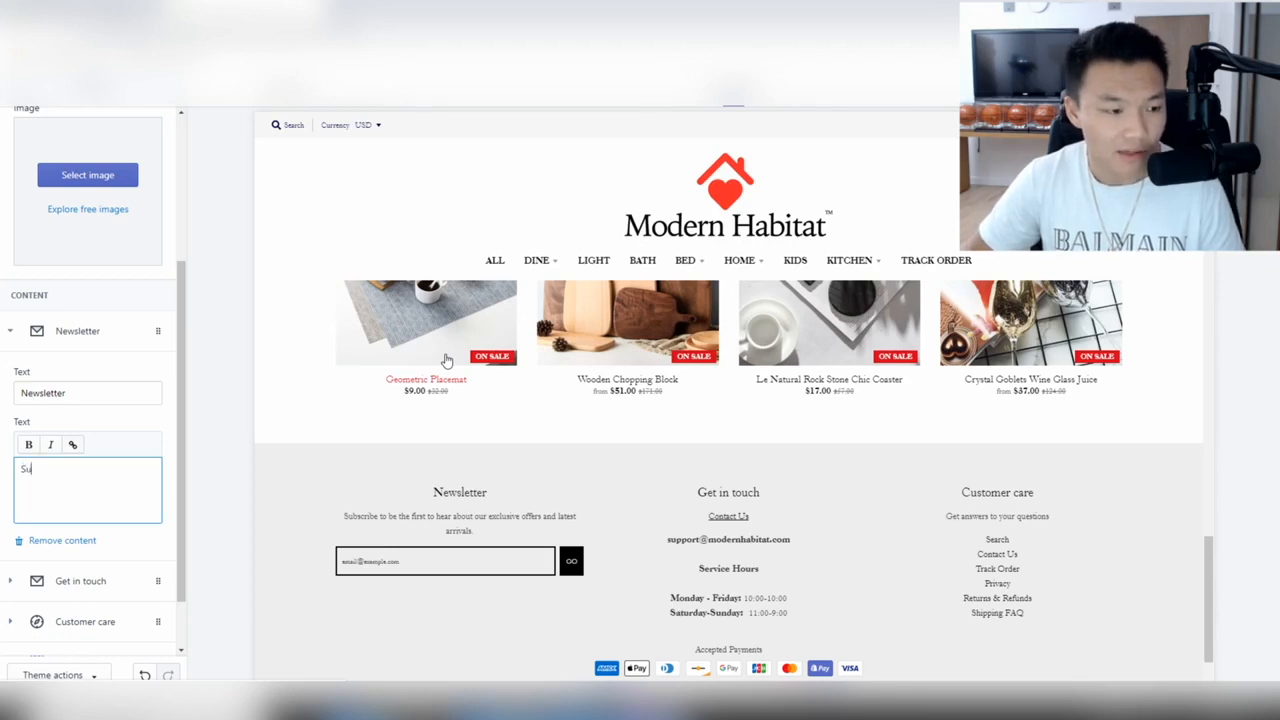
pyautogui.write('bscribe to our ema')
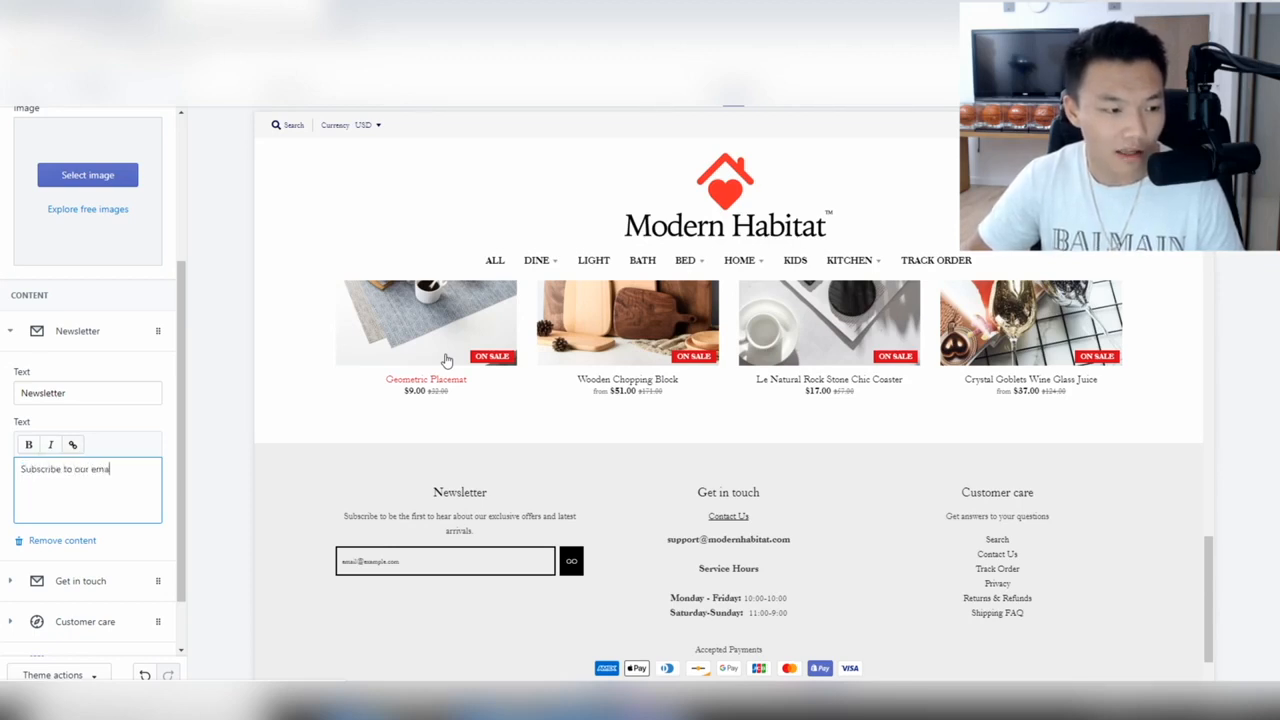
pyautogui.write('iling list for a ch')
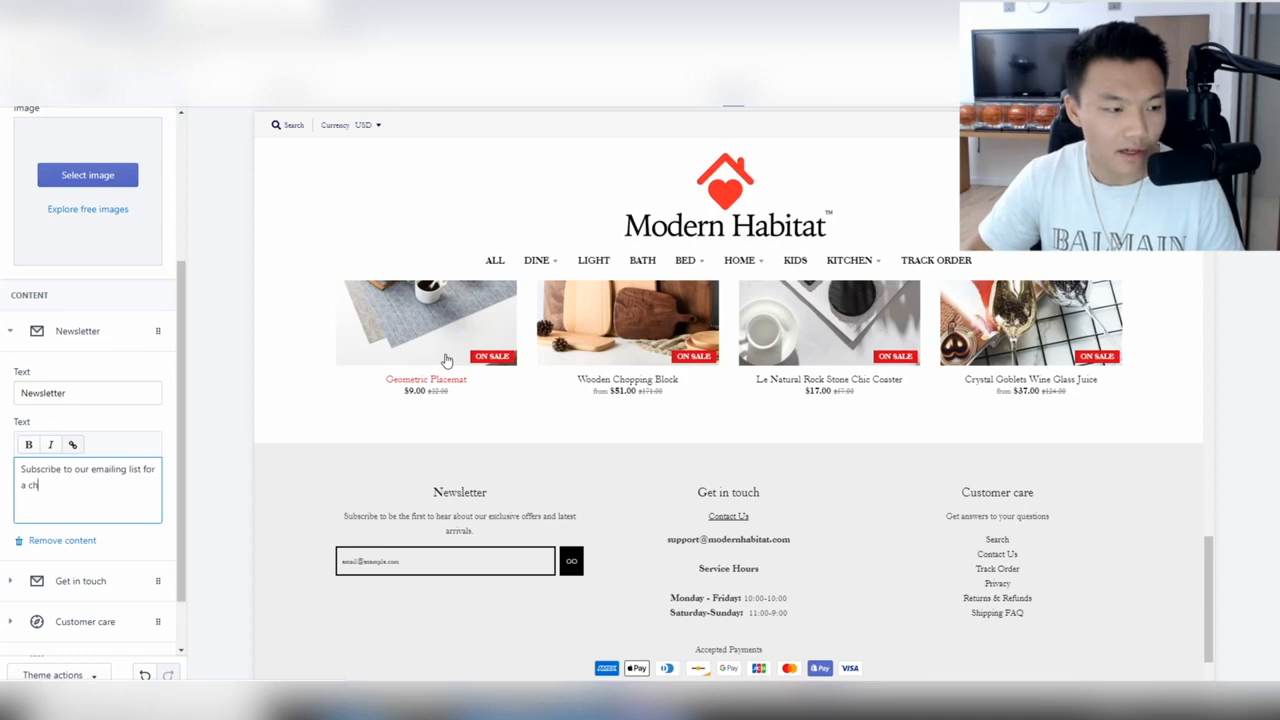
pyautogui.press('BackSpace')
pyautogui.press('BackSpace')
pyautogui.press('BackSpace')
pyautogui.press('BackSpace')
pyautogui.press('BackSpace')
pyautogui.press('BackSpace')
pyautogui.press('BackSpace')
pyautogui.press('BackSpace')
pyautogui.write('to receive')
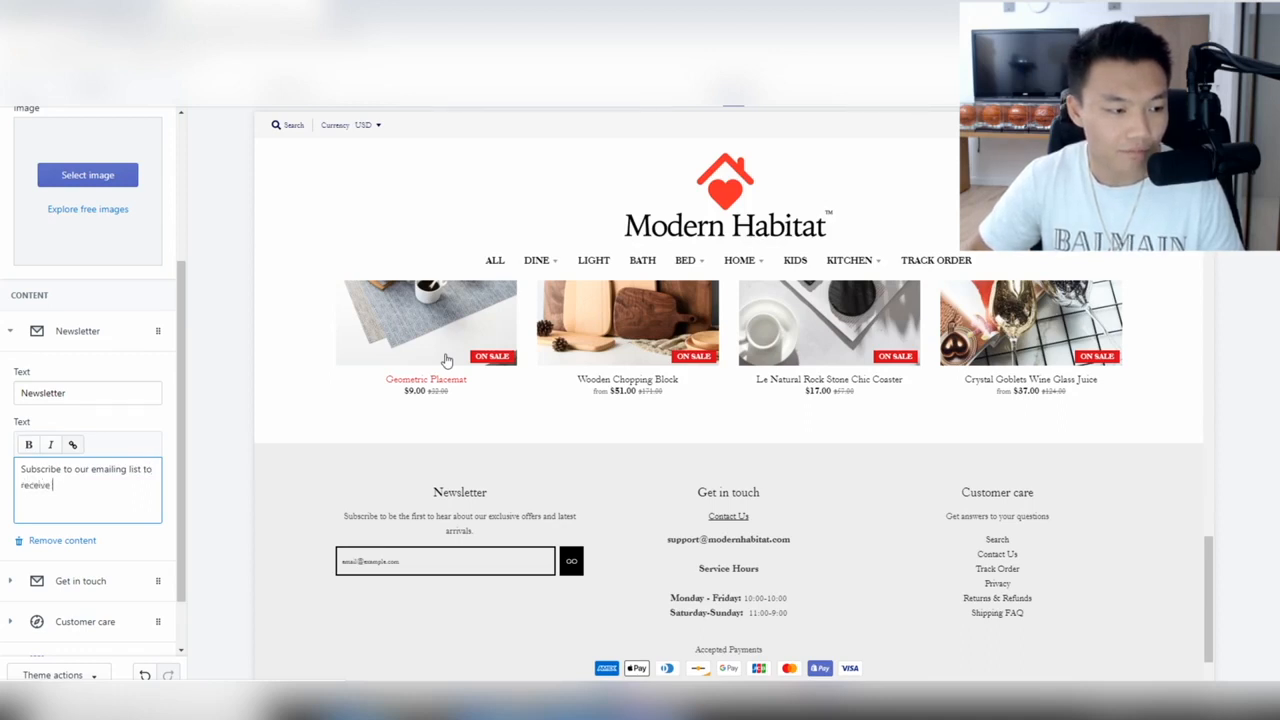
pyautogui.write(' a')
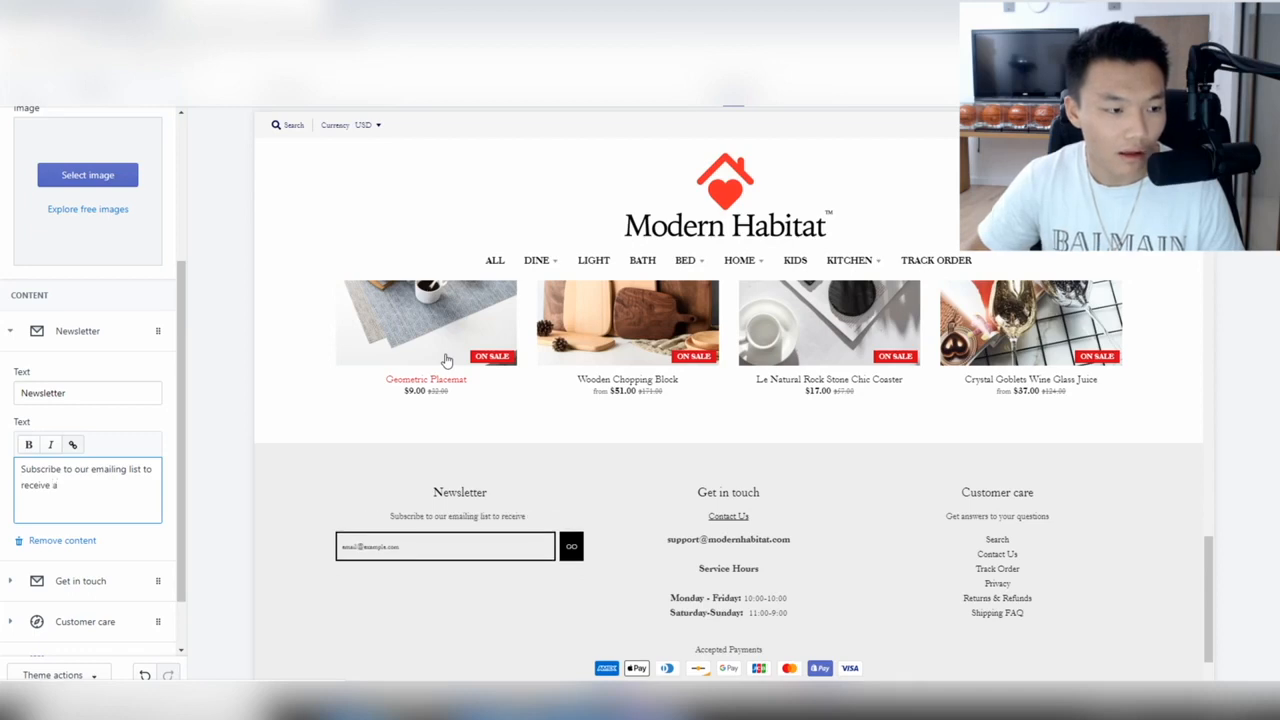
pyautogui.write(' discount on yo')
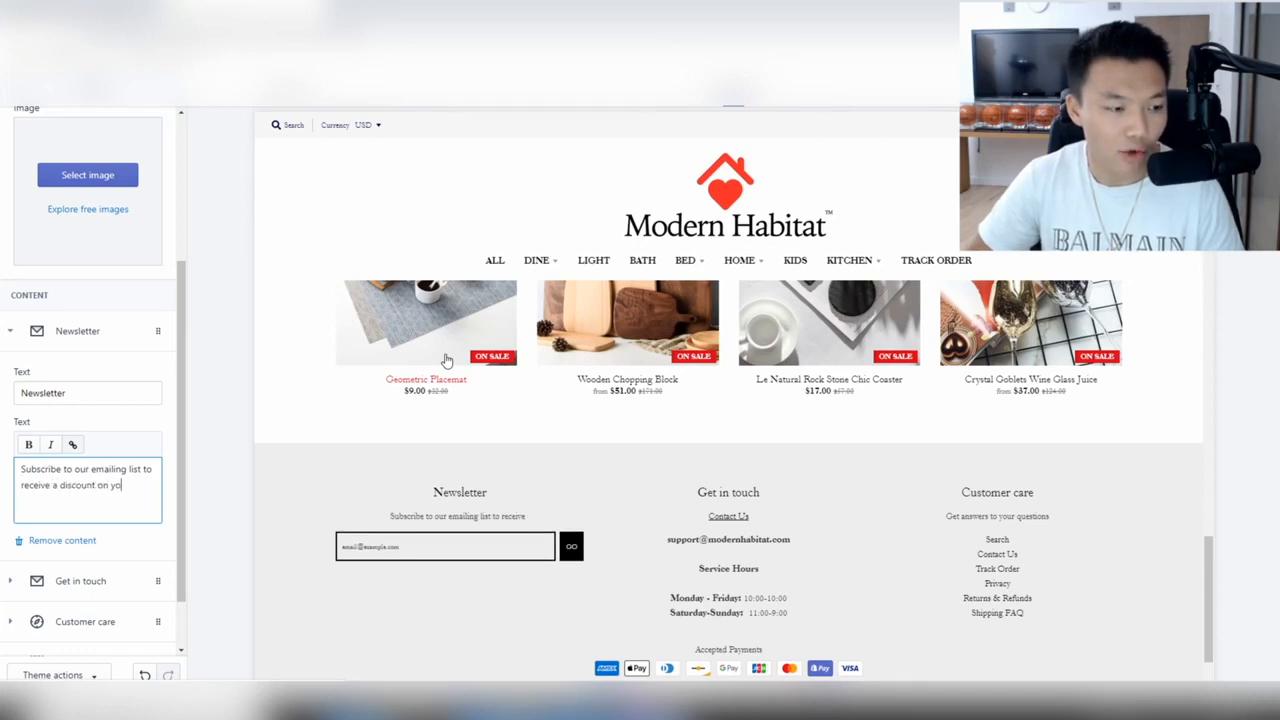
pyautogui.write('ur first order.')
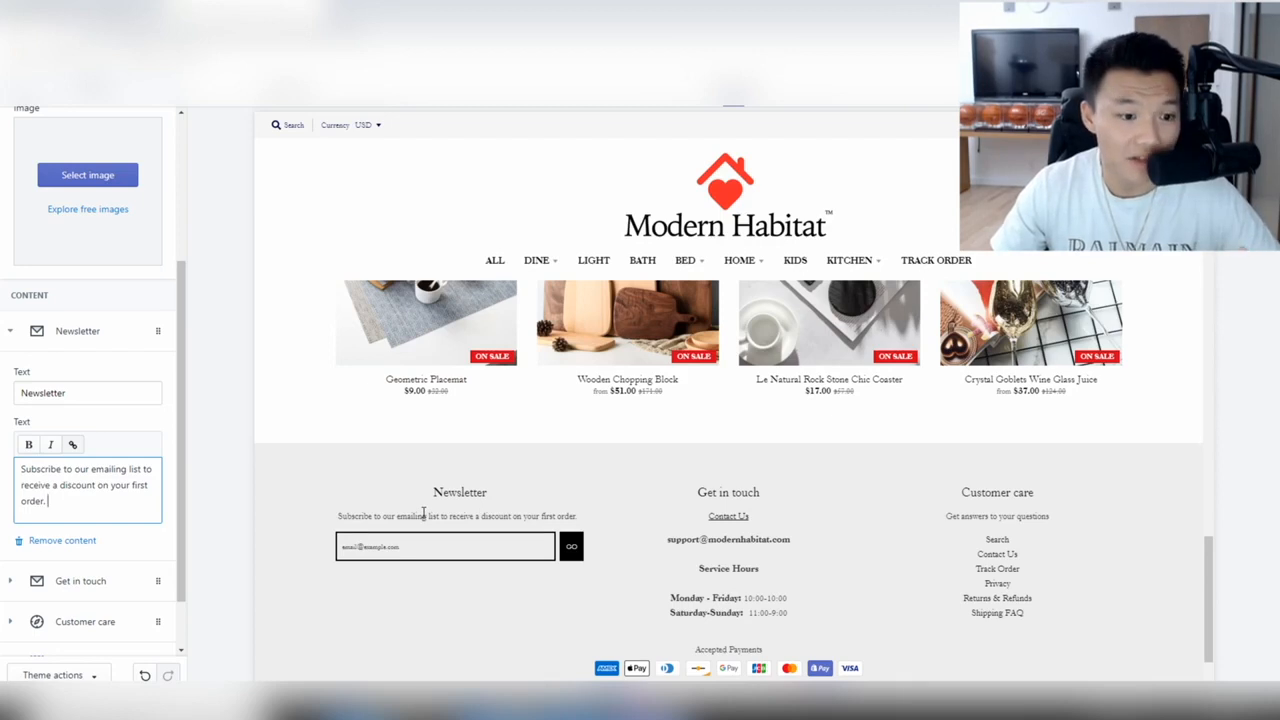
pyautogui.moveTo(120, 500); pyautogui.dragTo(3, 461)
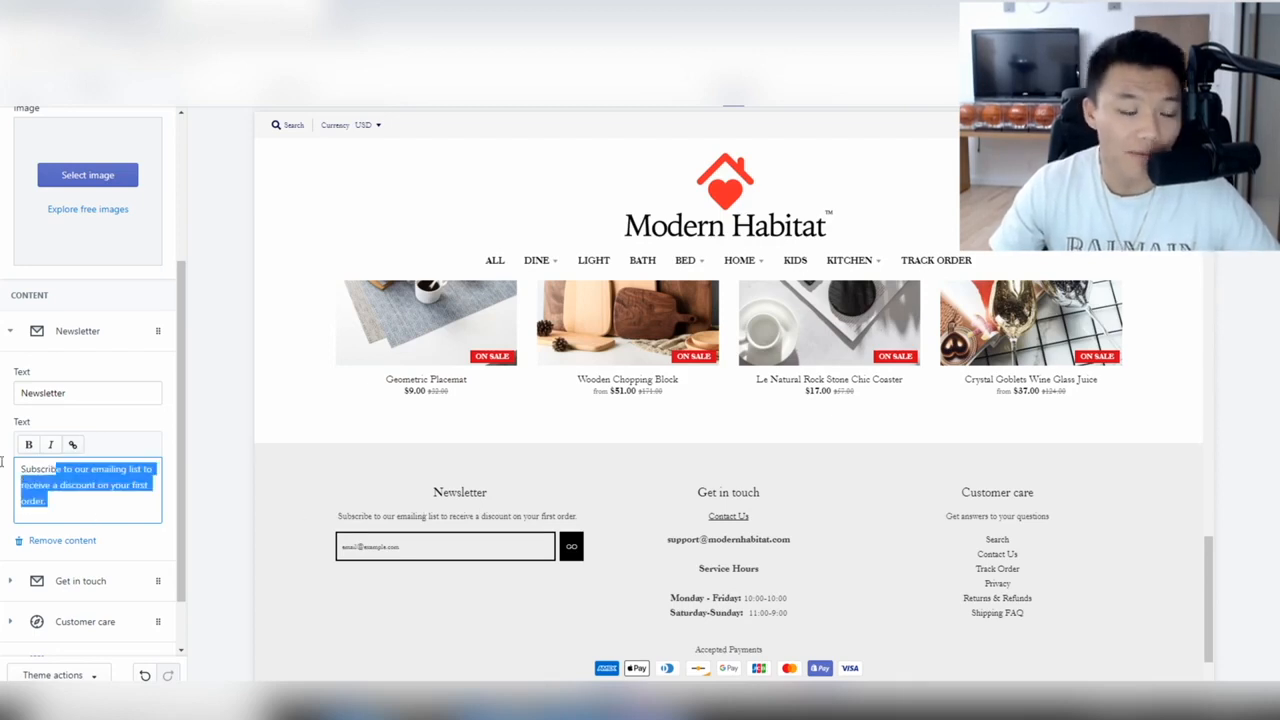
pyautogui.click(192, 432)
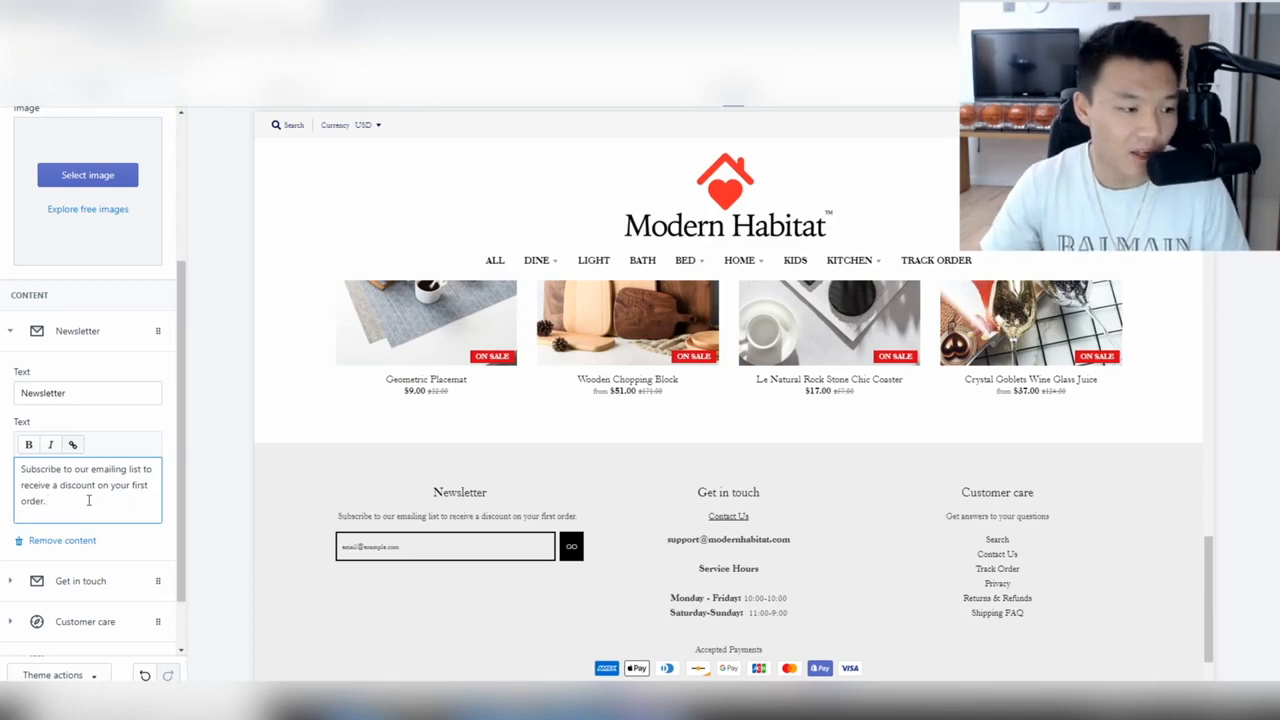
# Reword the ending to 'receive discounts and win prizes.' and save the theme.
pyautogui.moveTo(98, 485); pyautogui.dragTo(117, 499)
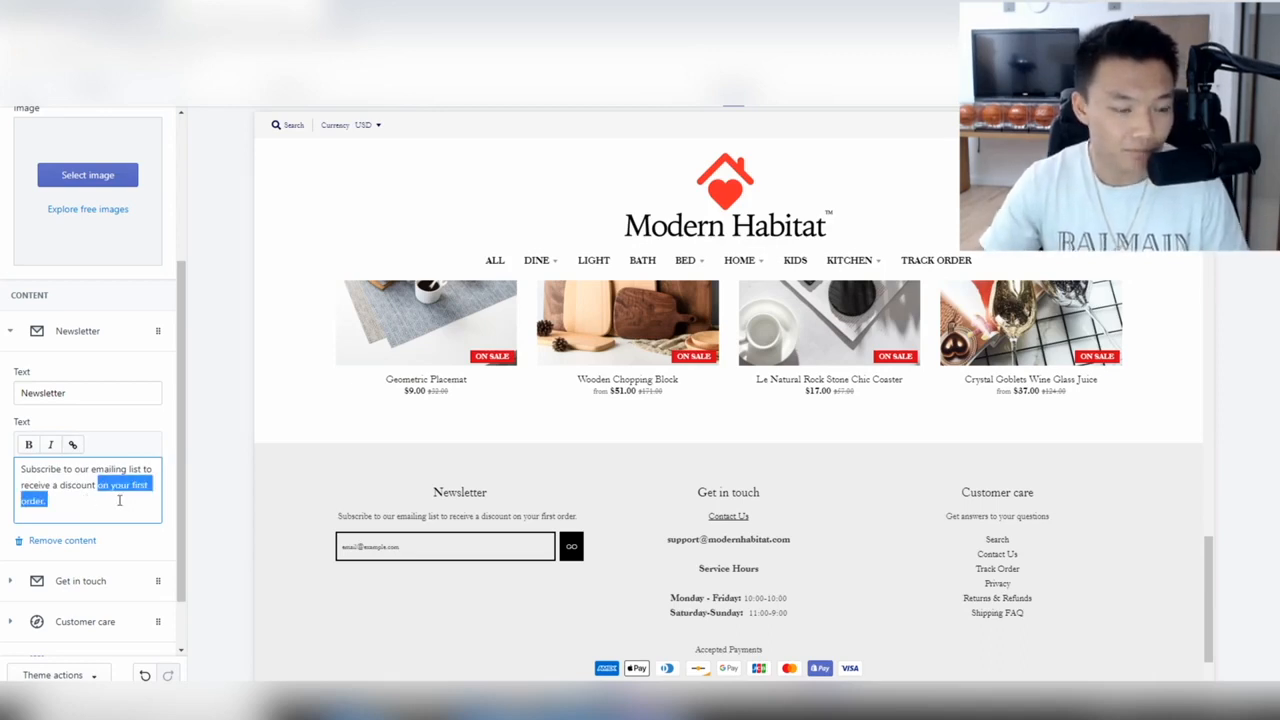
pyautogui.press('BackSpace')
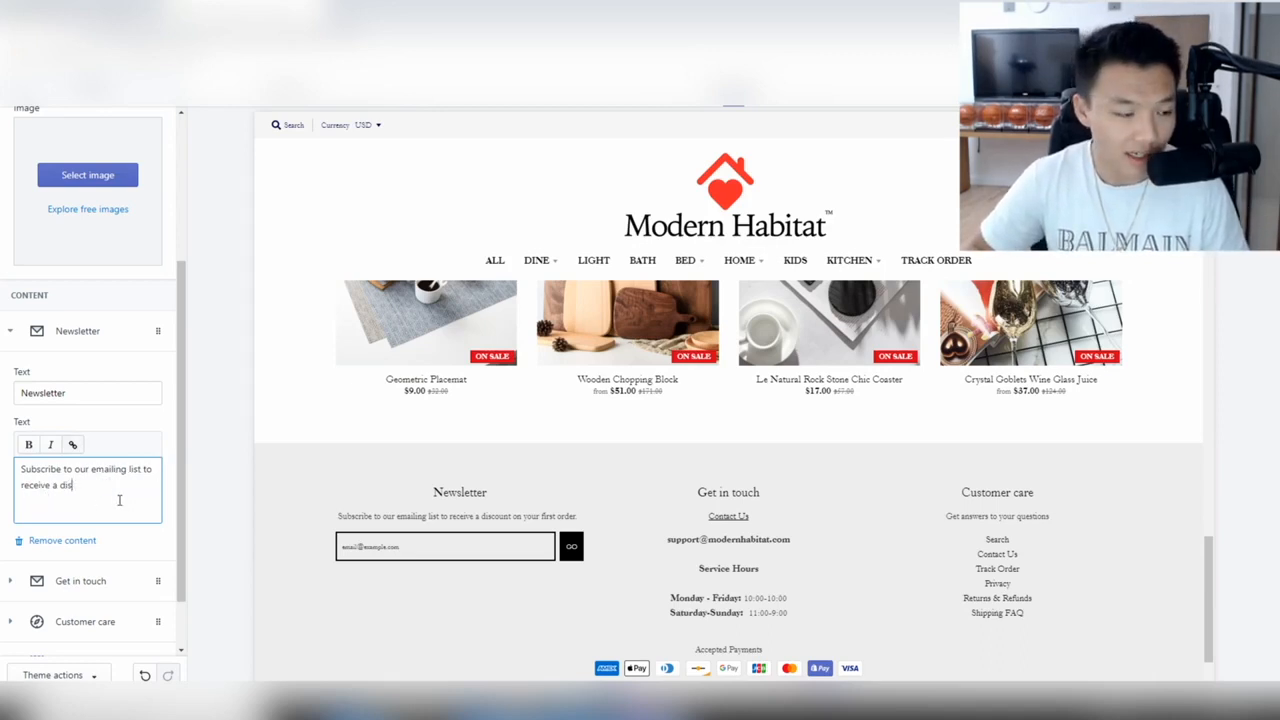
pyautogui.press('BackSpace')
pyautogui.write('dis')
pyautogui.write('iscoun')
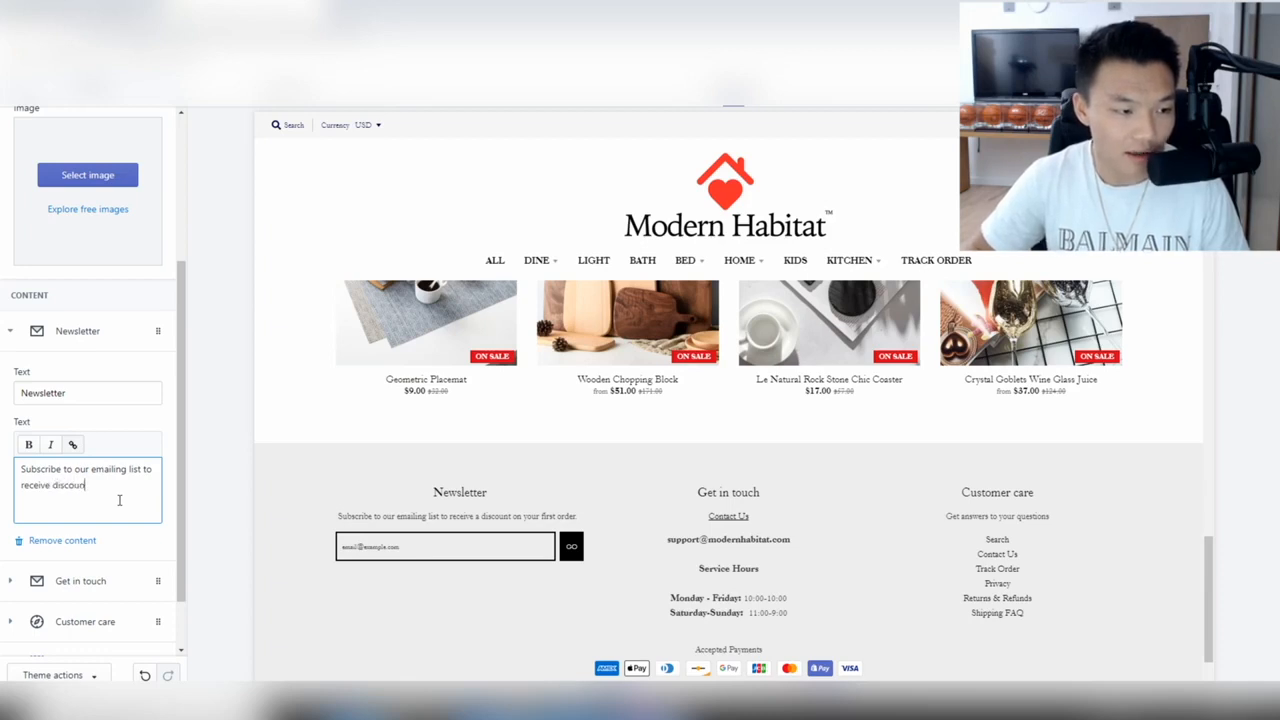
pyautogui.write('ts and up')
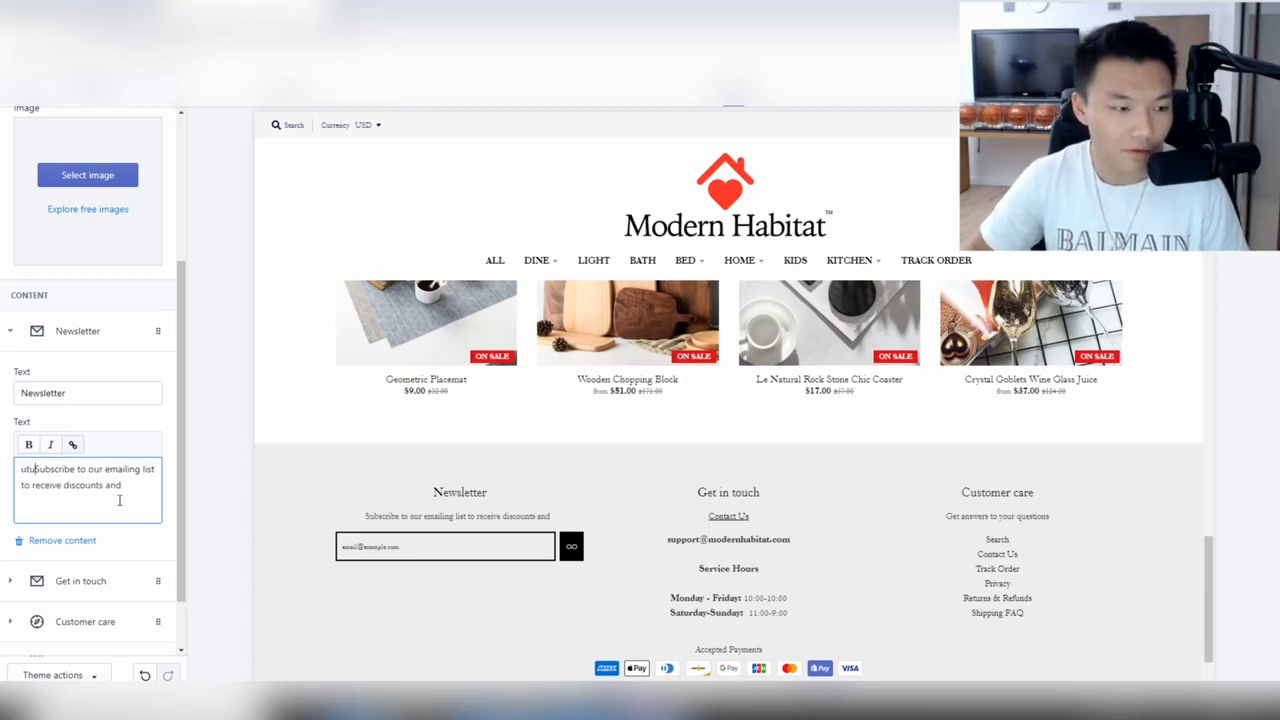
pyautogui.press('BackSpace')
pyautogui.press('BackSpace')
pyautogui.click(139, 489)
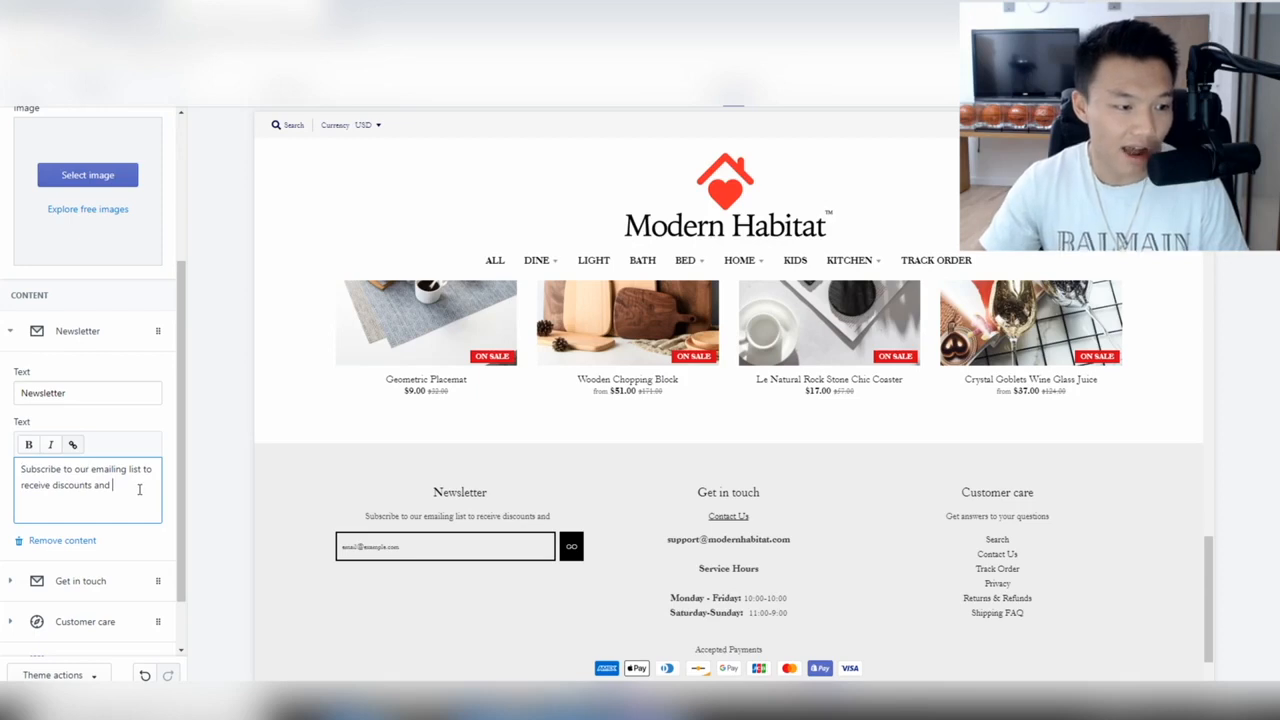
pyautogui.write('win prizes.')
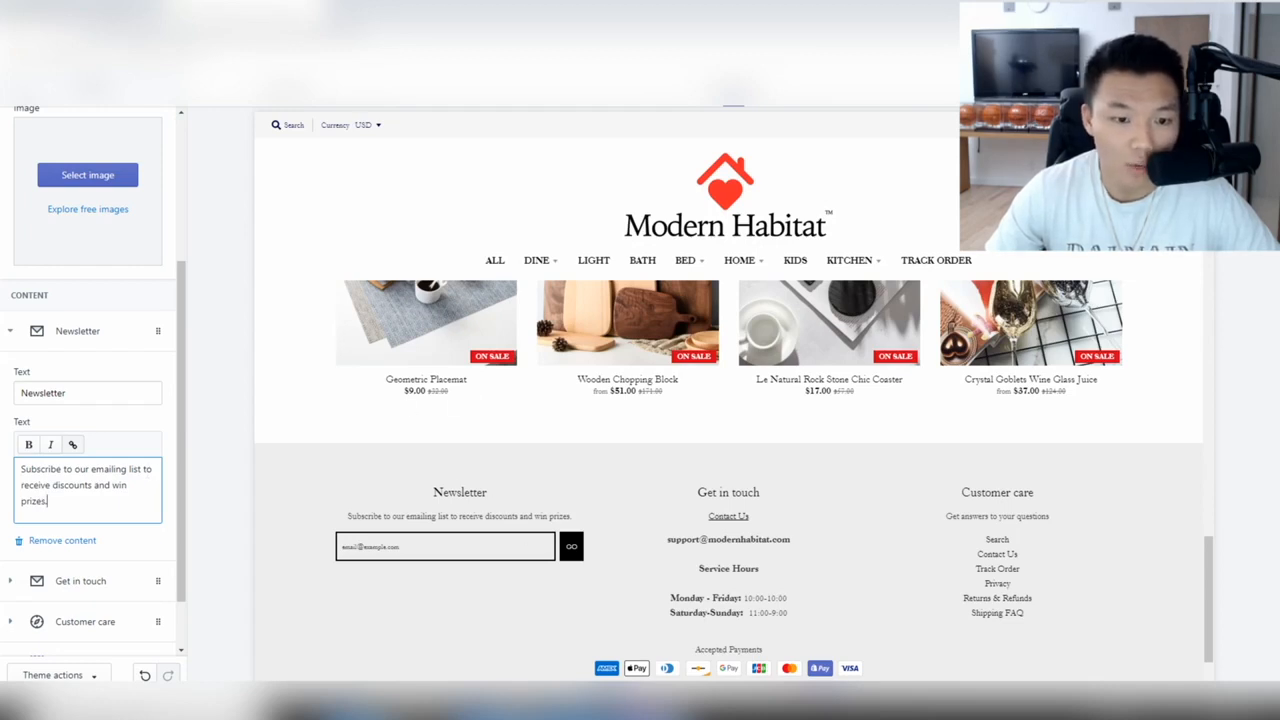
pyautogui.click(1244, 86)
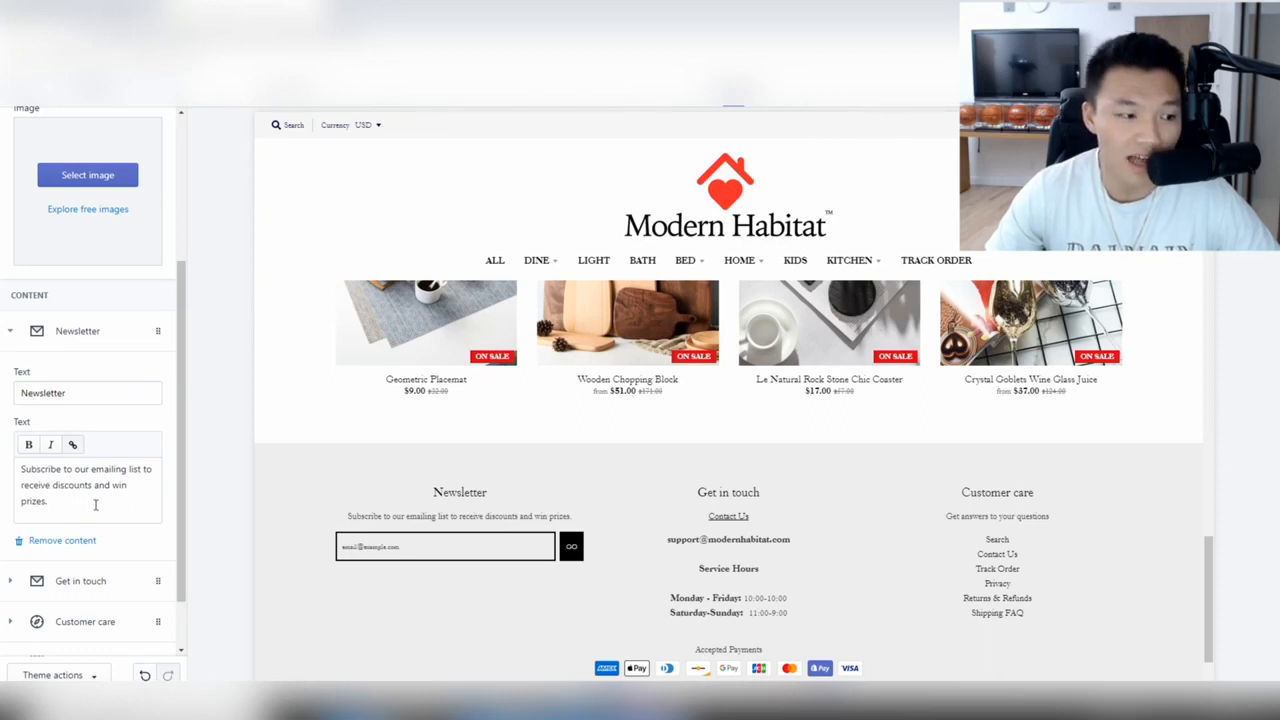
# Add 'No marketing, only giveaways.' on a new line after 'prizes.'.
pyautogui.click(96, 505)
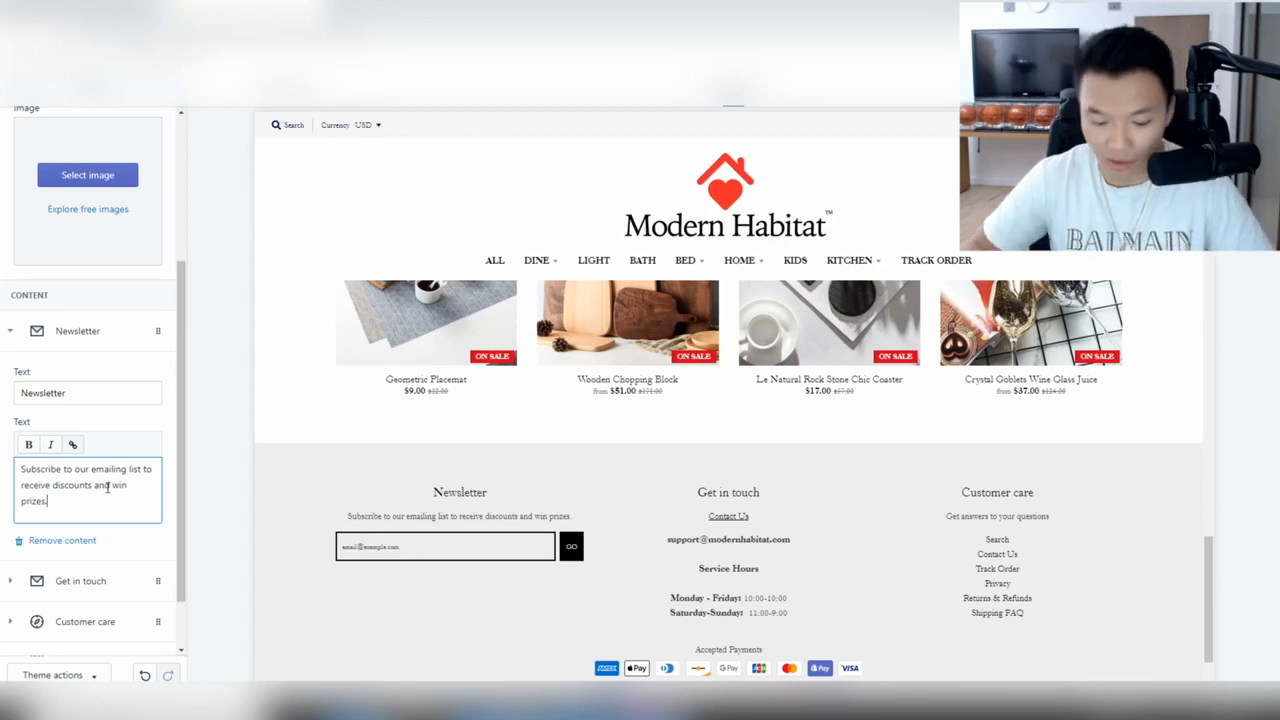
pyautogui.write('No marketing')
pyautogui.press('BackSpace')
pyautogui.write(', onl')
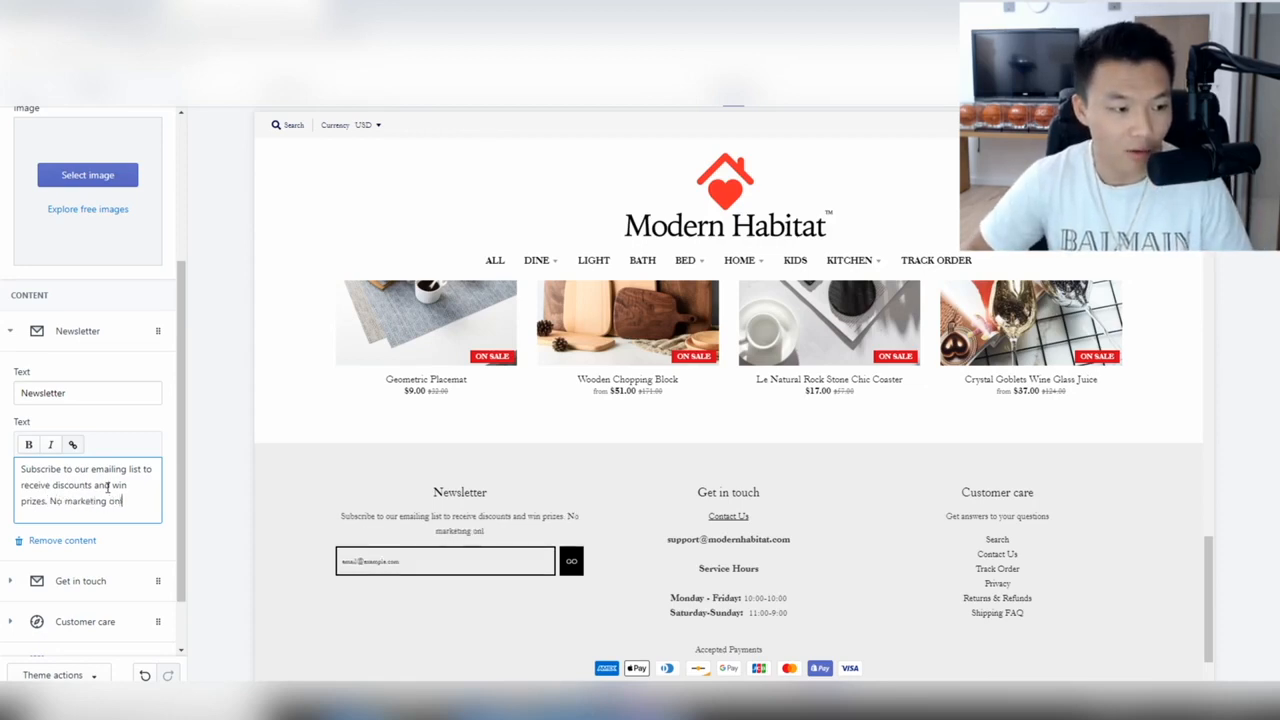
pyautogui.write('y give')
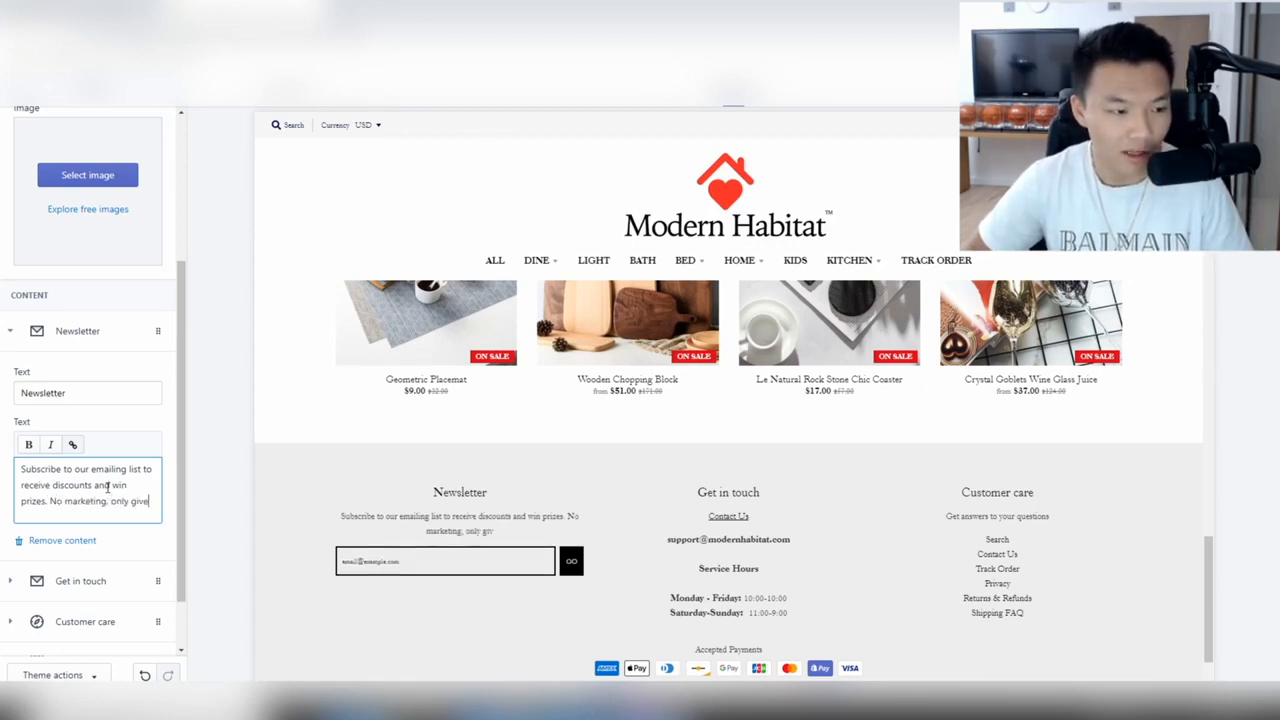
pyautogui.write('aways.')
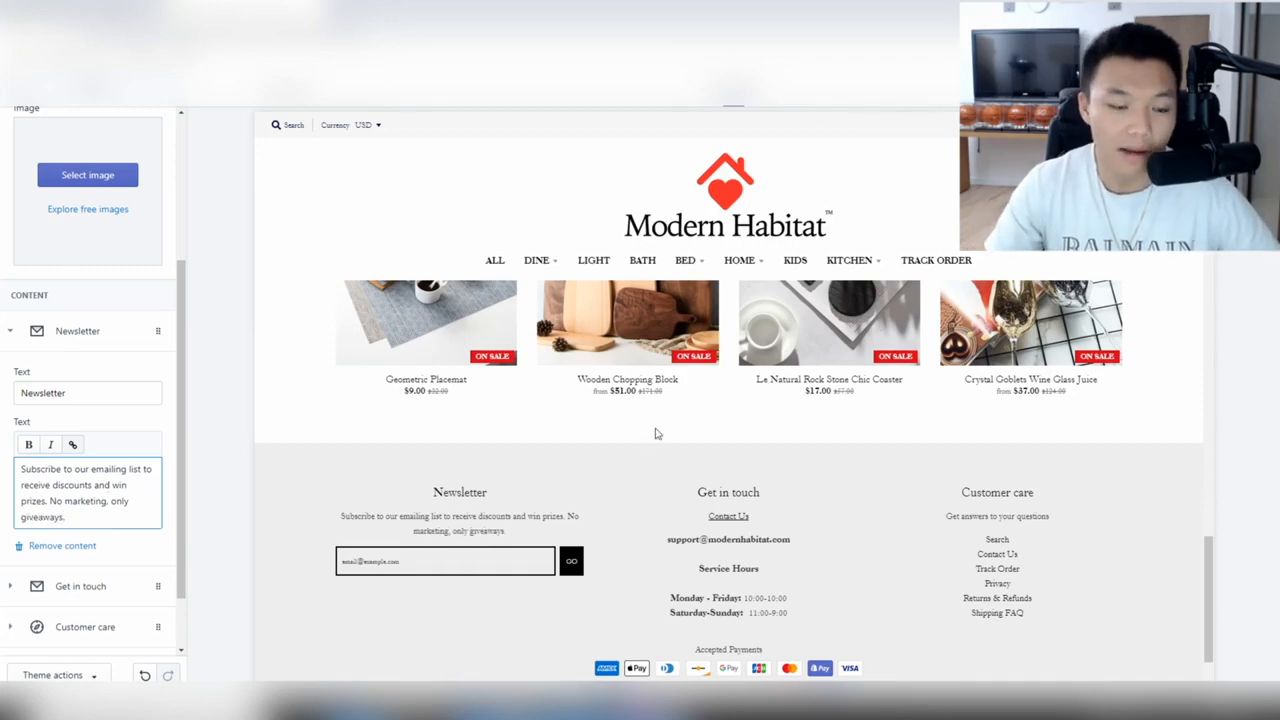
pyautogui.click(49, 501)
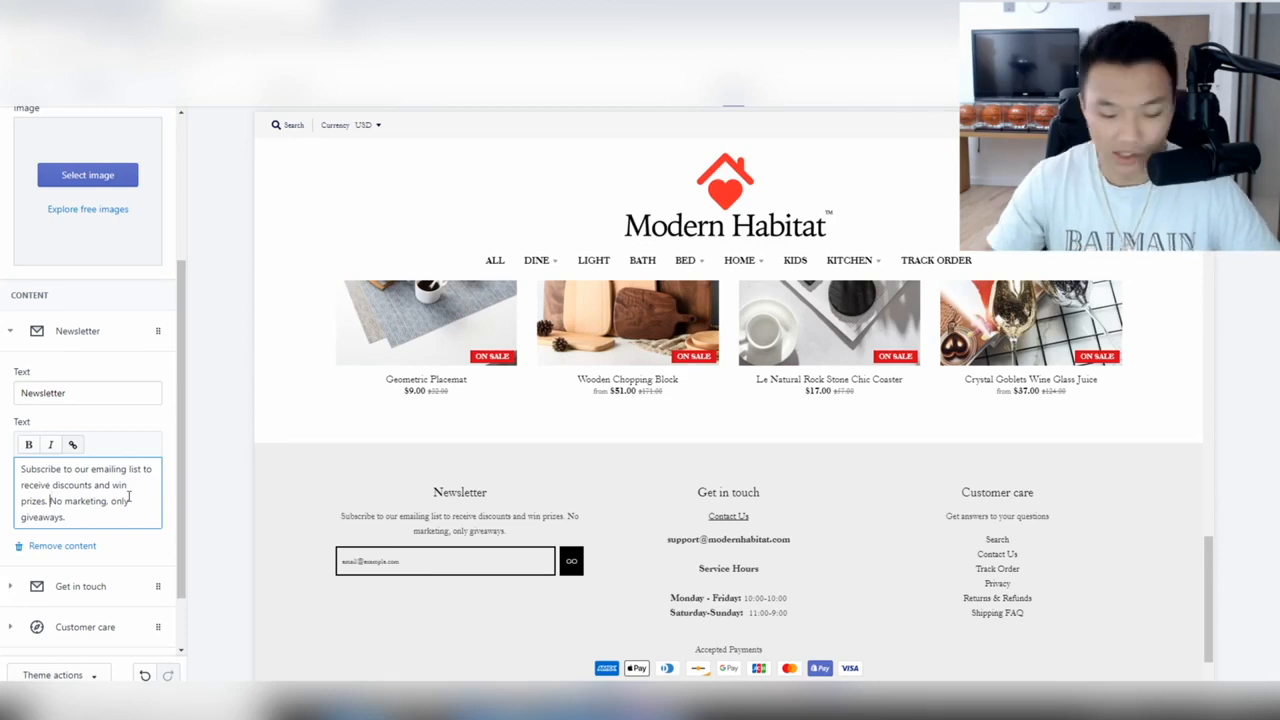
pyautogui.hotkey('shift', 'Return')
pyautogui.press('Return')
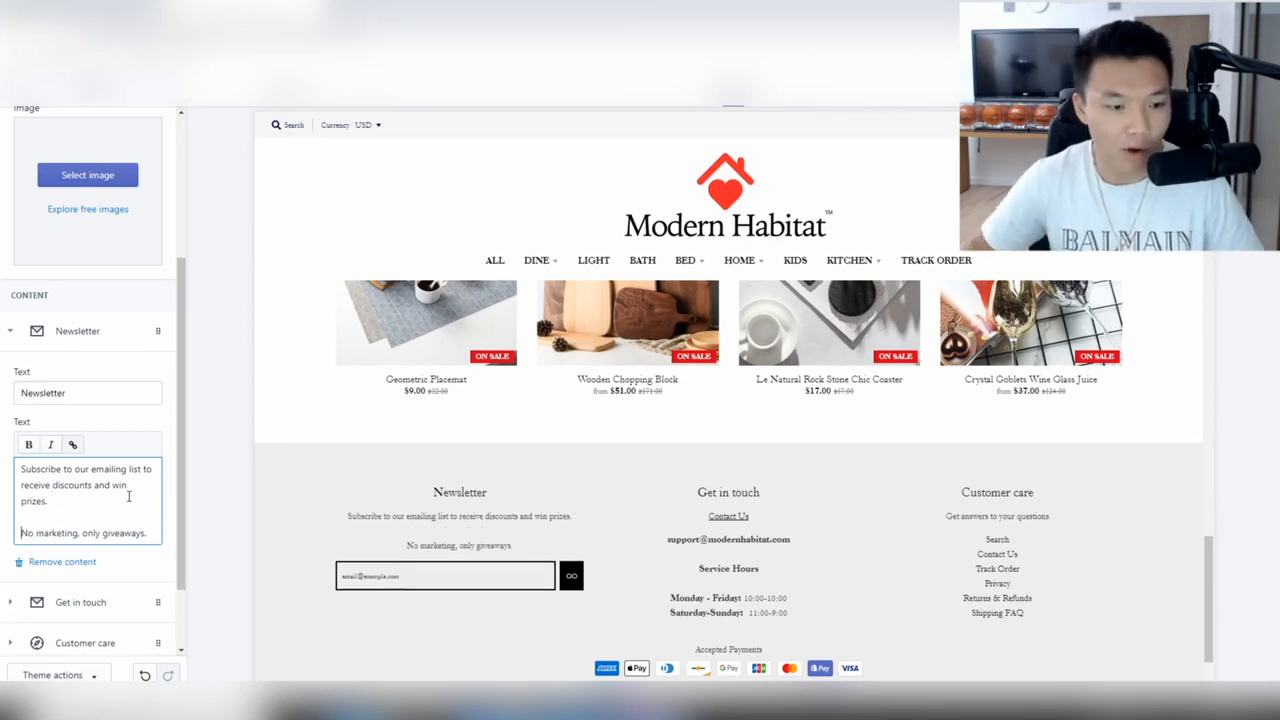
pyautogui.press('BackSpace')
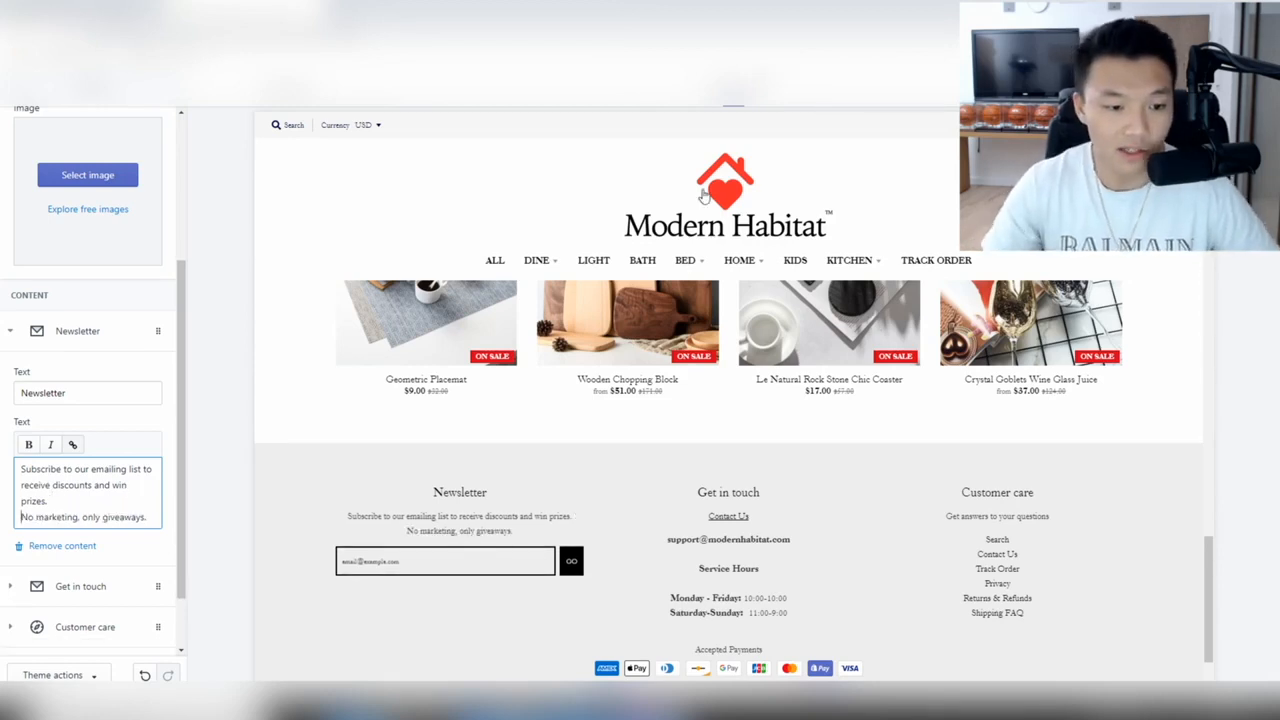
pyautogui.click(713, 92)
# Scroll the mobile preview's footer, then check the Newsletter blurb in the desktop preview.
pyautogui.scroll(-15, 715, 298)
pyautogui.scroll(6, 713, 350)
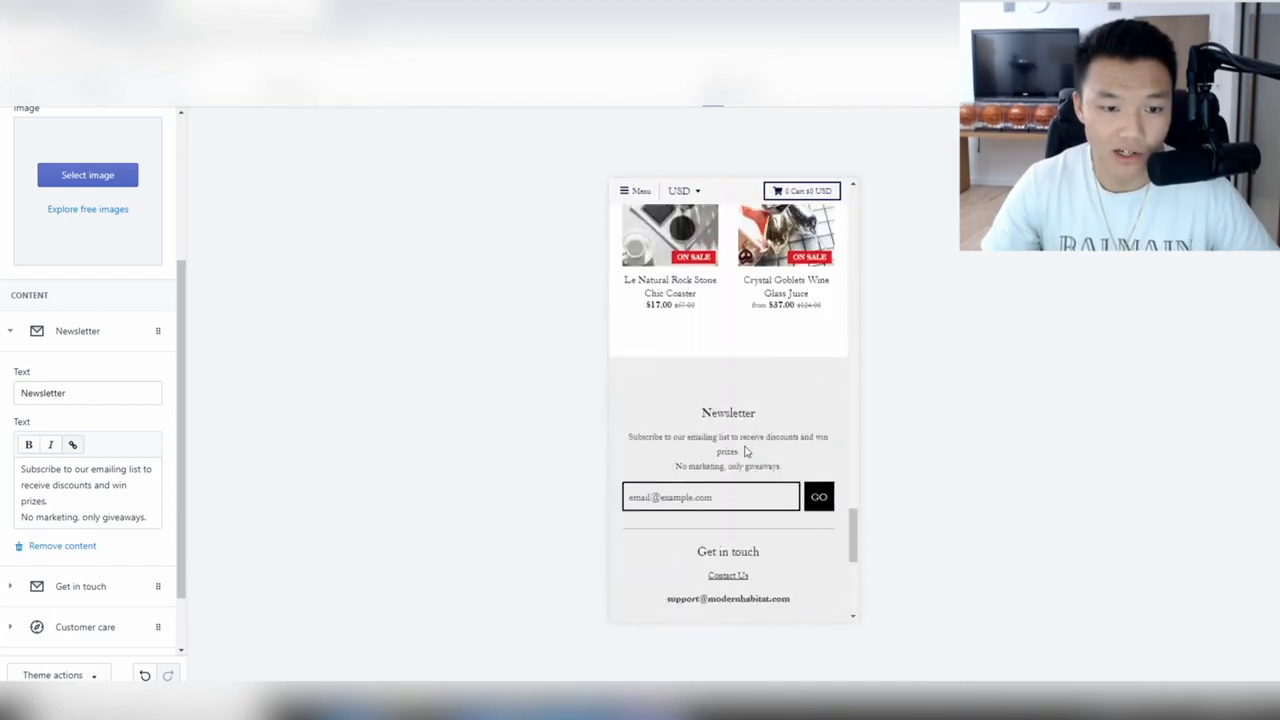
pyautogui.scroll(-4, 742, 532)
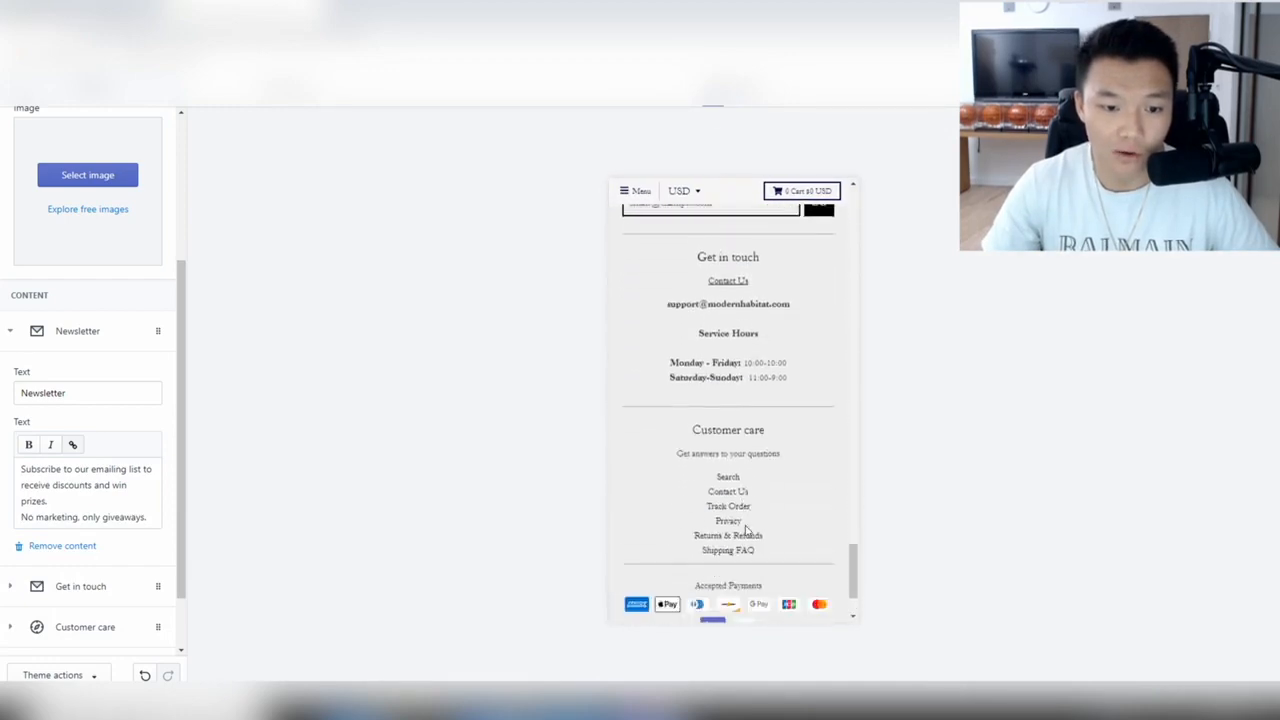
pyautogui.scroll(6, 748, 530)
pyautogui.click(734, 92)
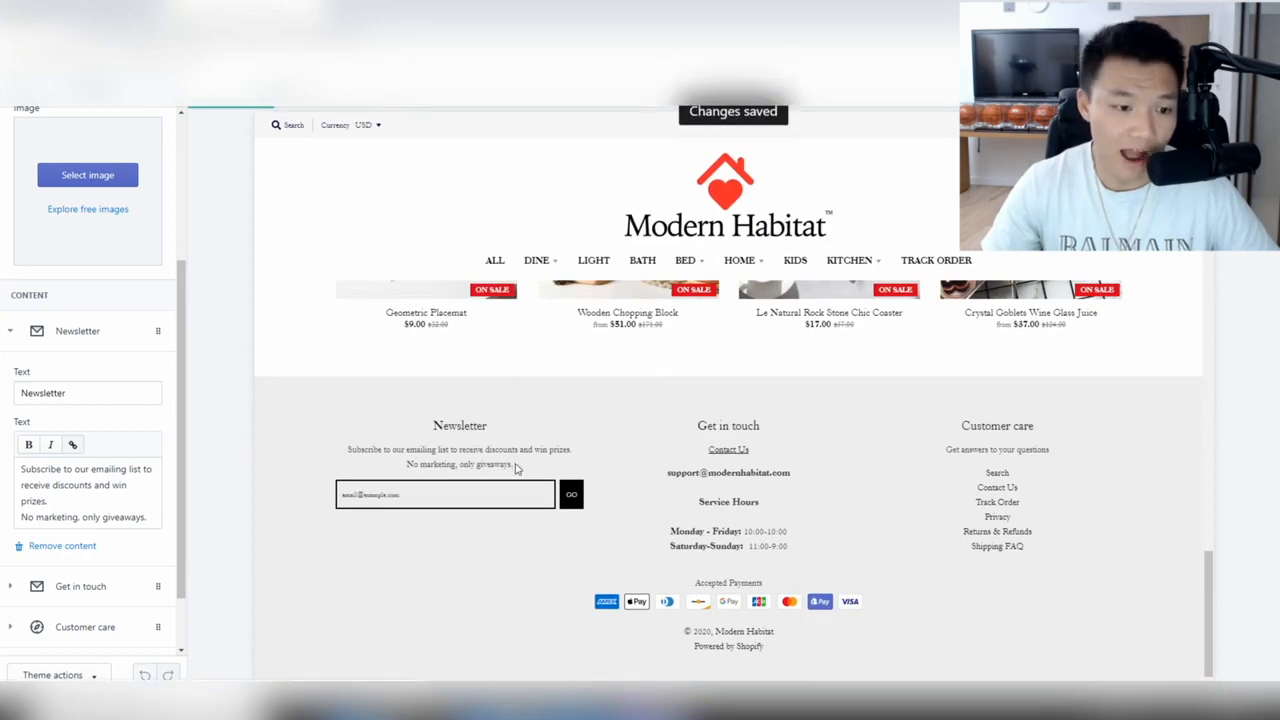
pyautogui.moveTo(514, 466); pyautogui.dragTo(357, 451)
pyautogui.click(588, 425)
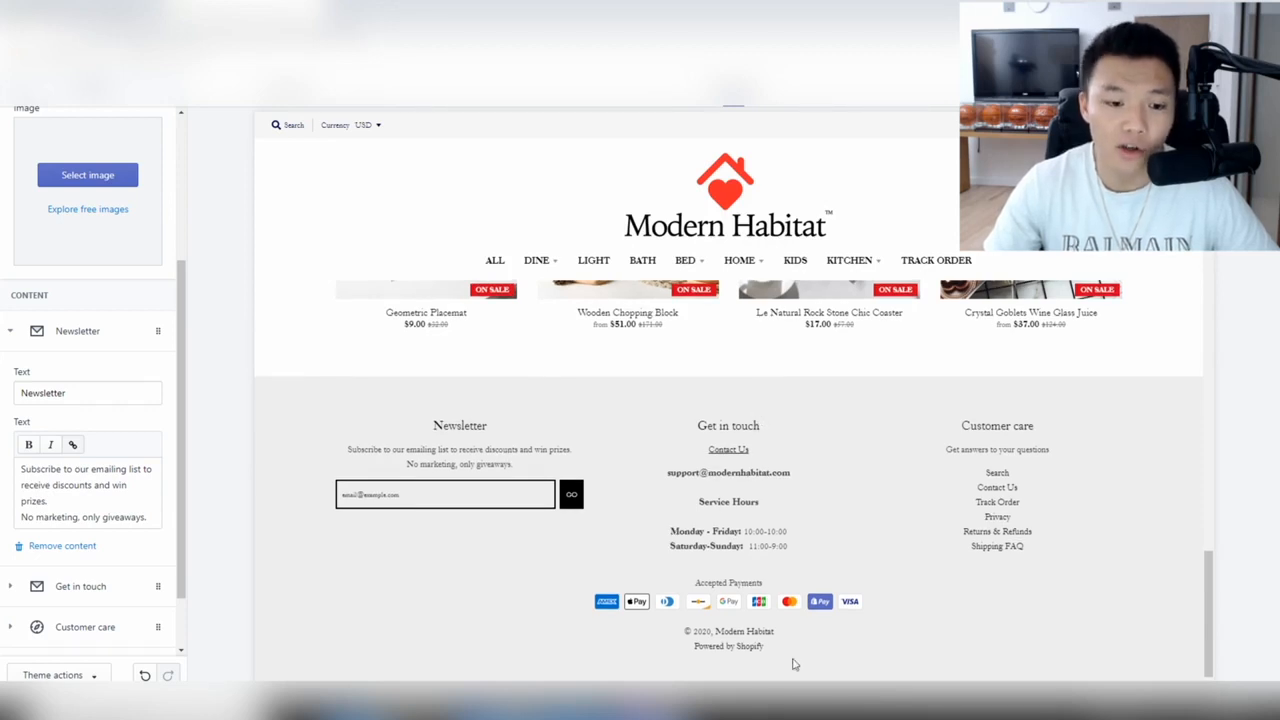
# Highlight the 'Powered by Shopify' line in the preview footer, then return to the Footer menu page.
pyautogui.moveTo(765, 647); pyautogui.dragTo(694, 648)
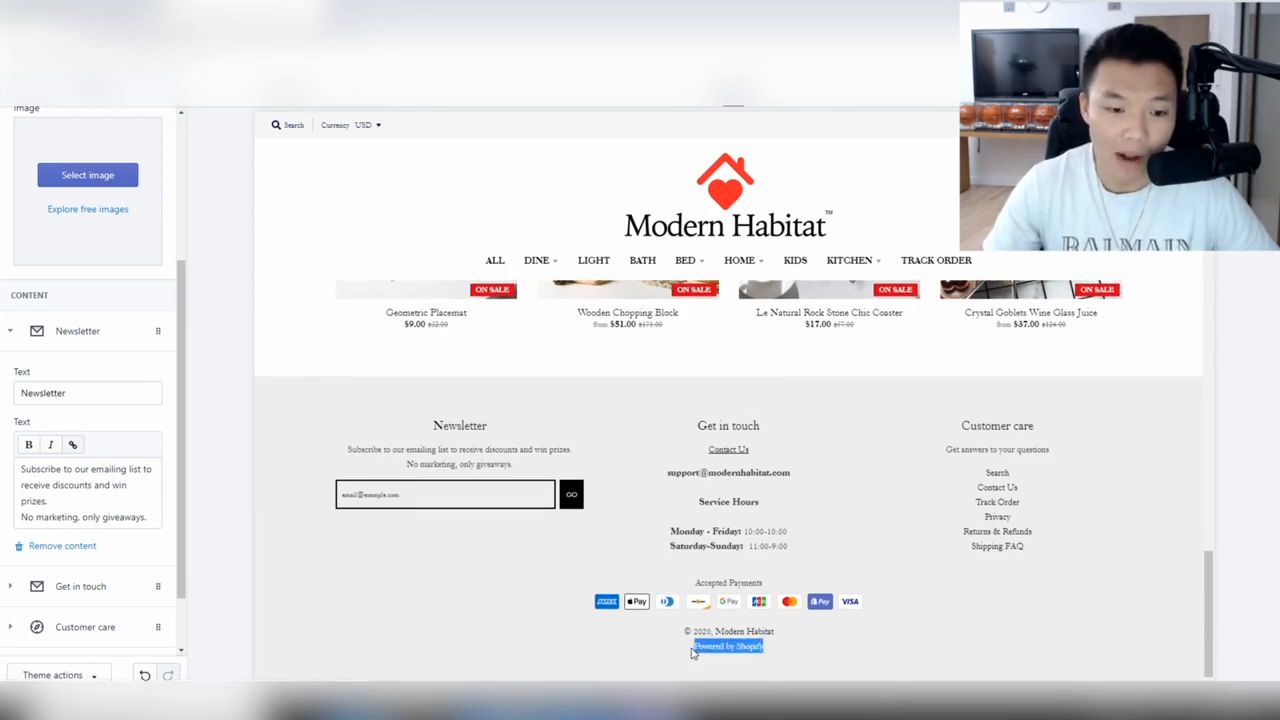
pyautogui.click(860, 652)
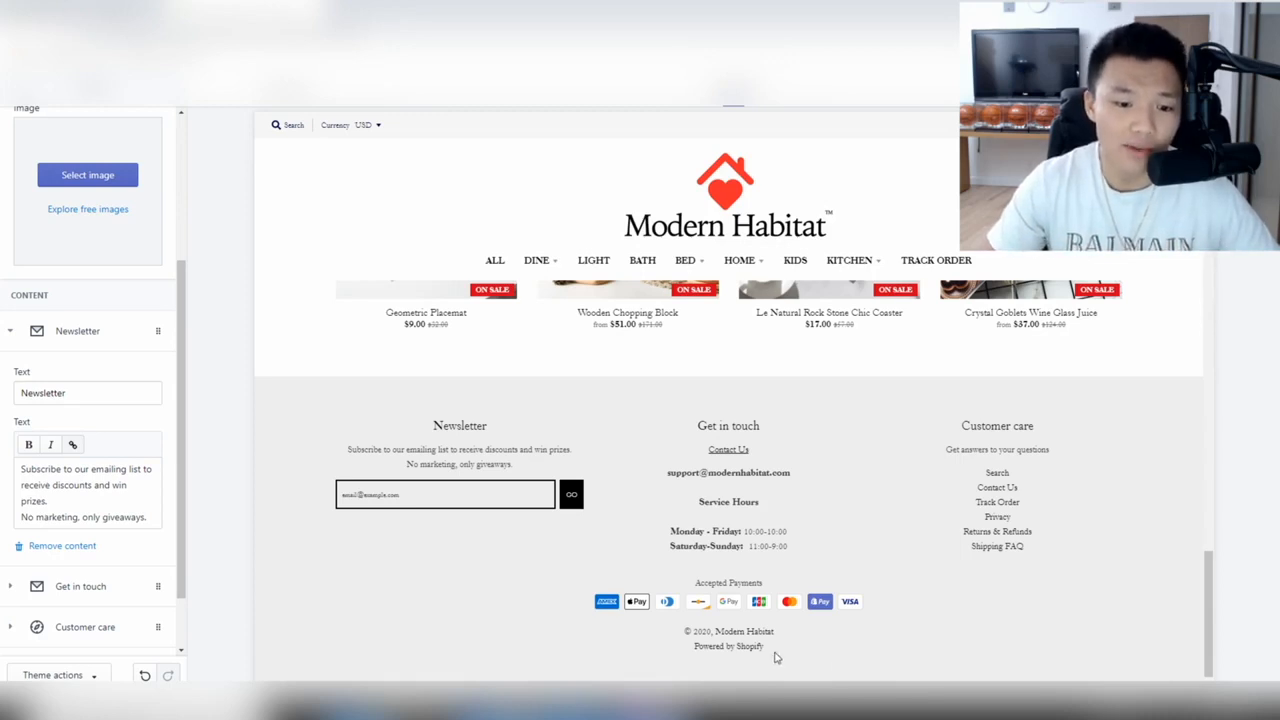
pyautogui.moveTo(765, 660); pyautogui.dragTo(684, 652)
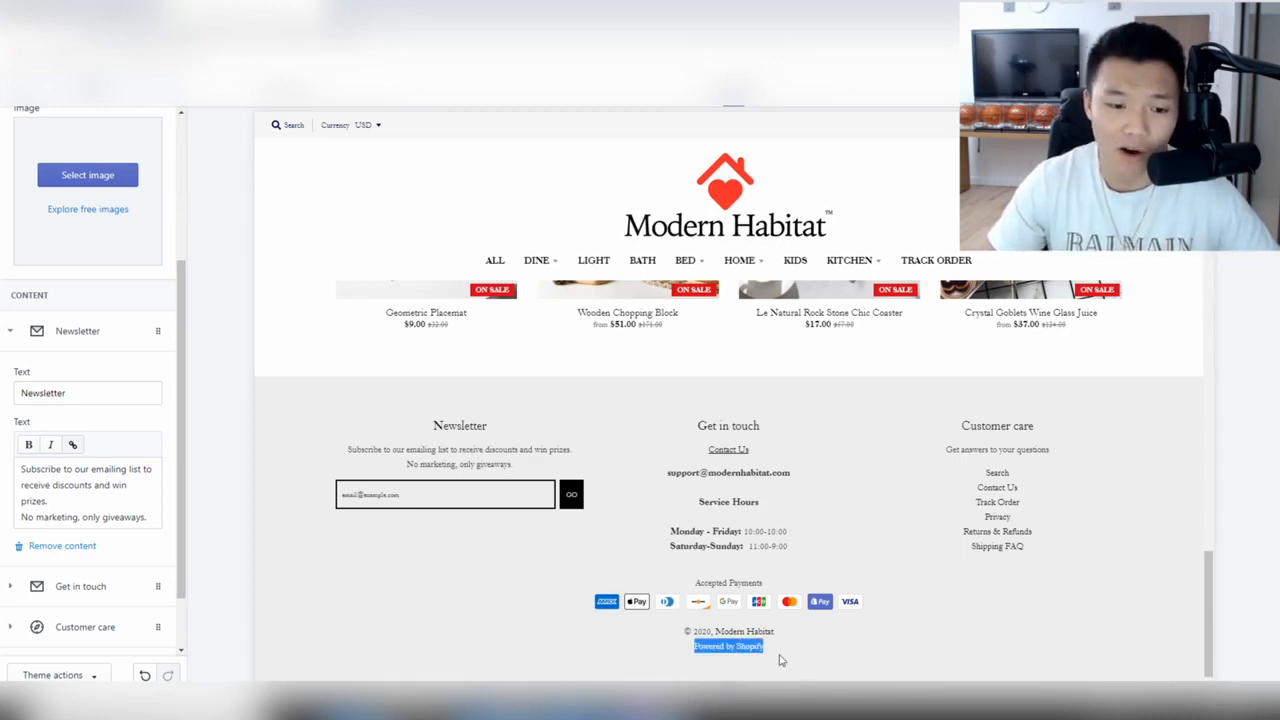
pyautogui.click(882, 495)
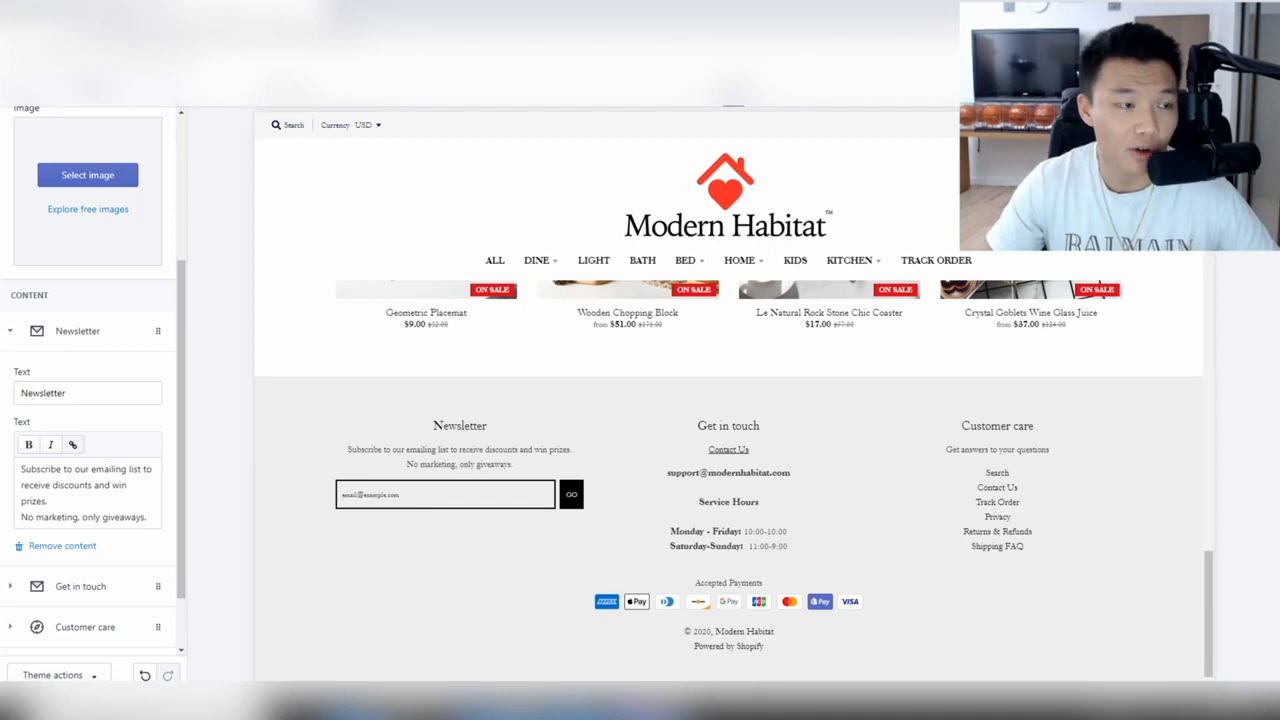
pyautogui.click(95, 14)
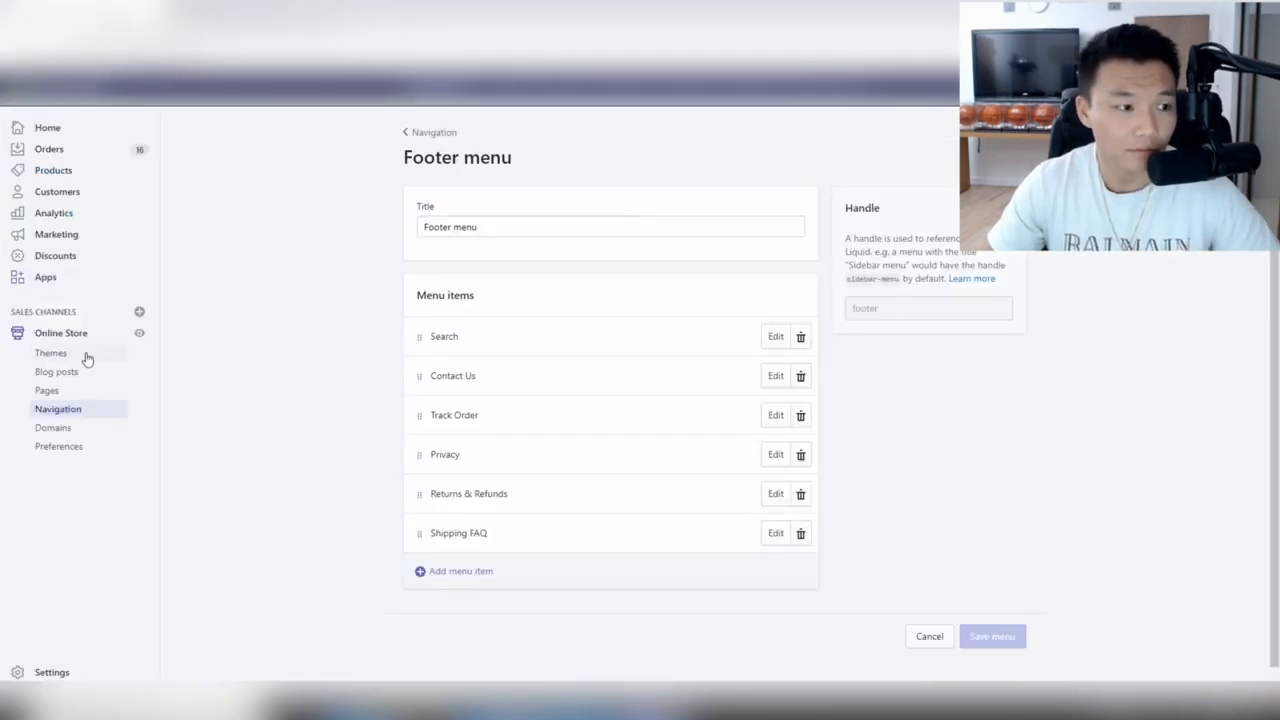
# Open the Edit languages page for the live District theme.
pyautogui.click(88, 349)
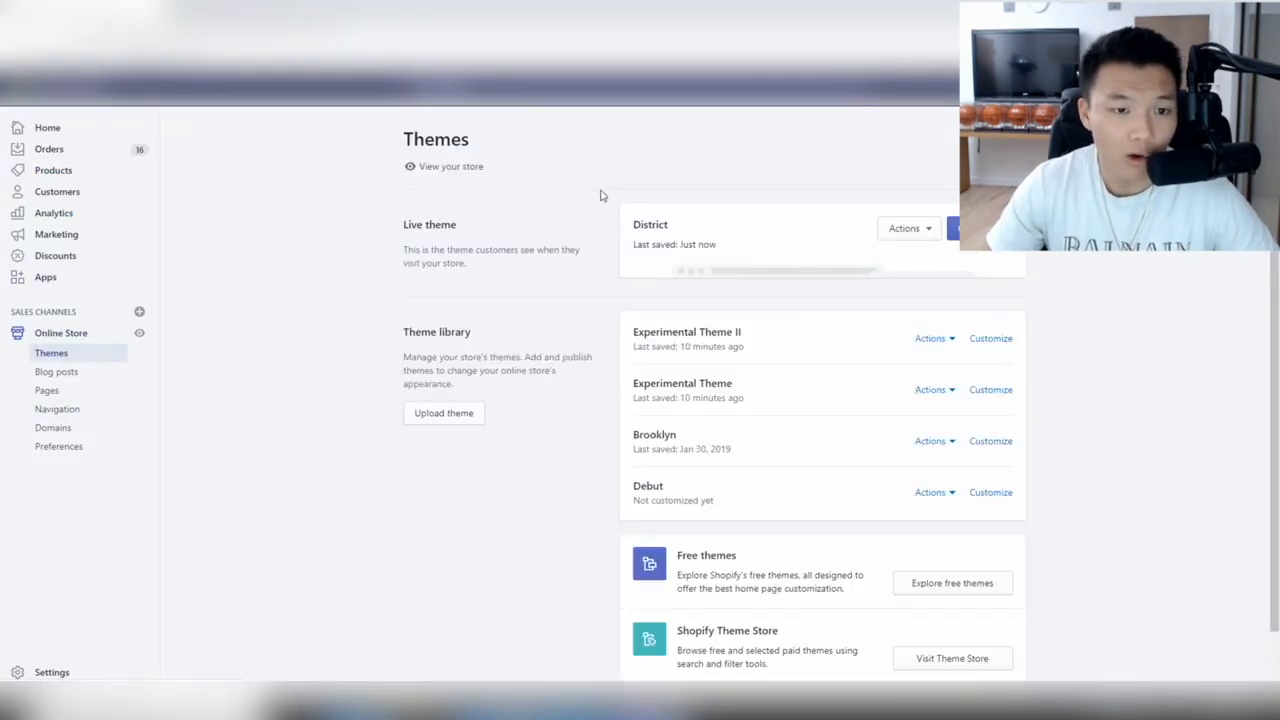
pyautogui.click(912, 232)
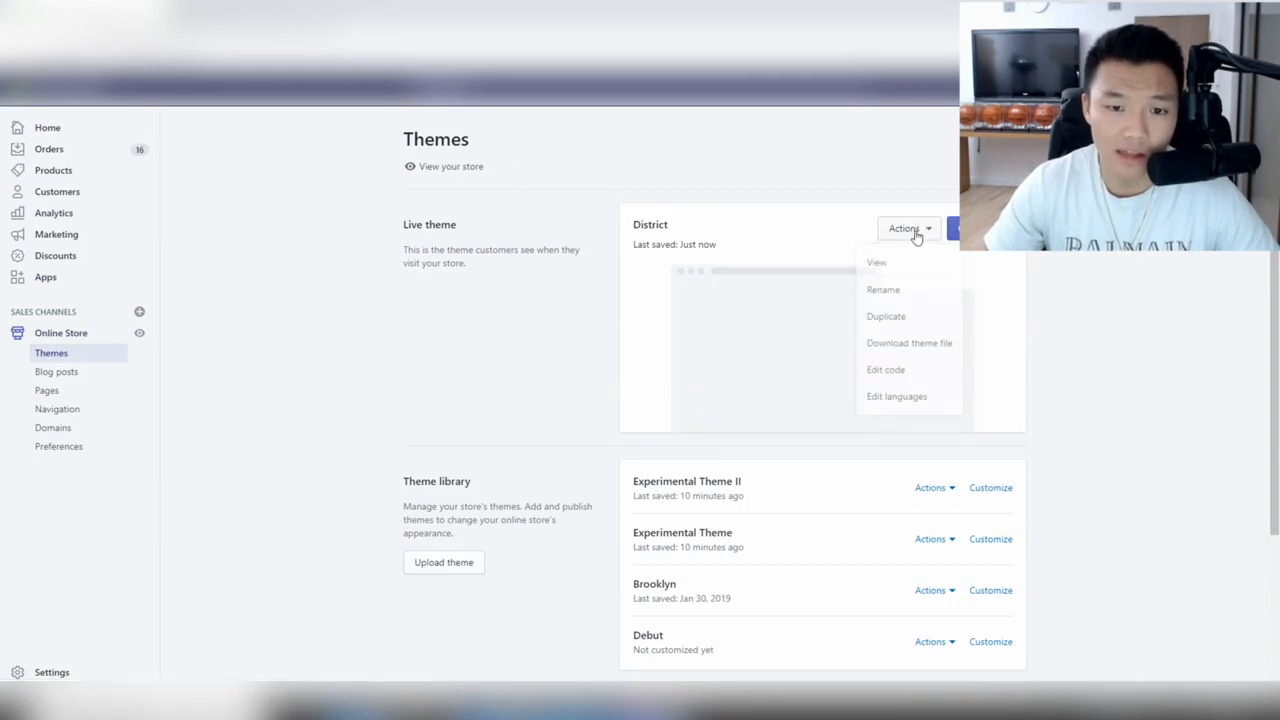
pyautogui.click(903, 396)
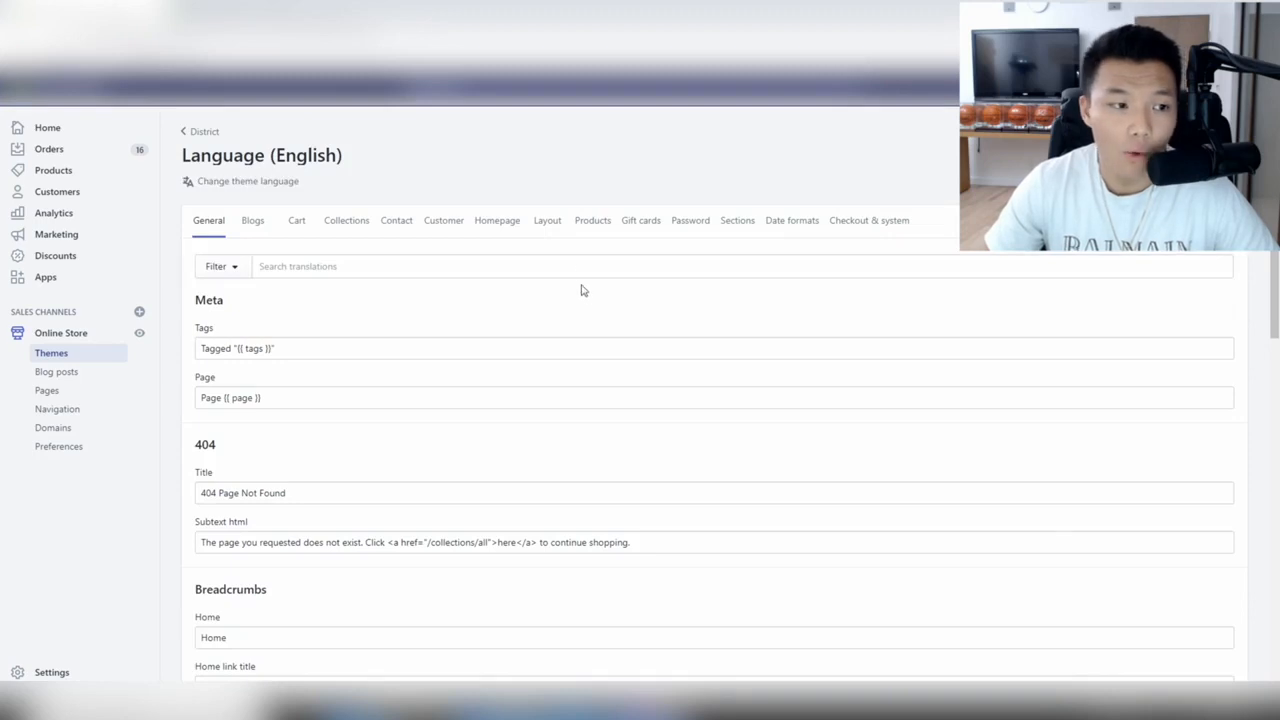
# Filter translations by 'powered by' and clear the Checkout & system 'Powered by shopify' text.
pyautogui.click(580, 268)
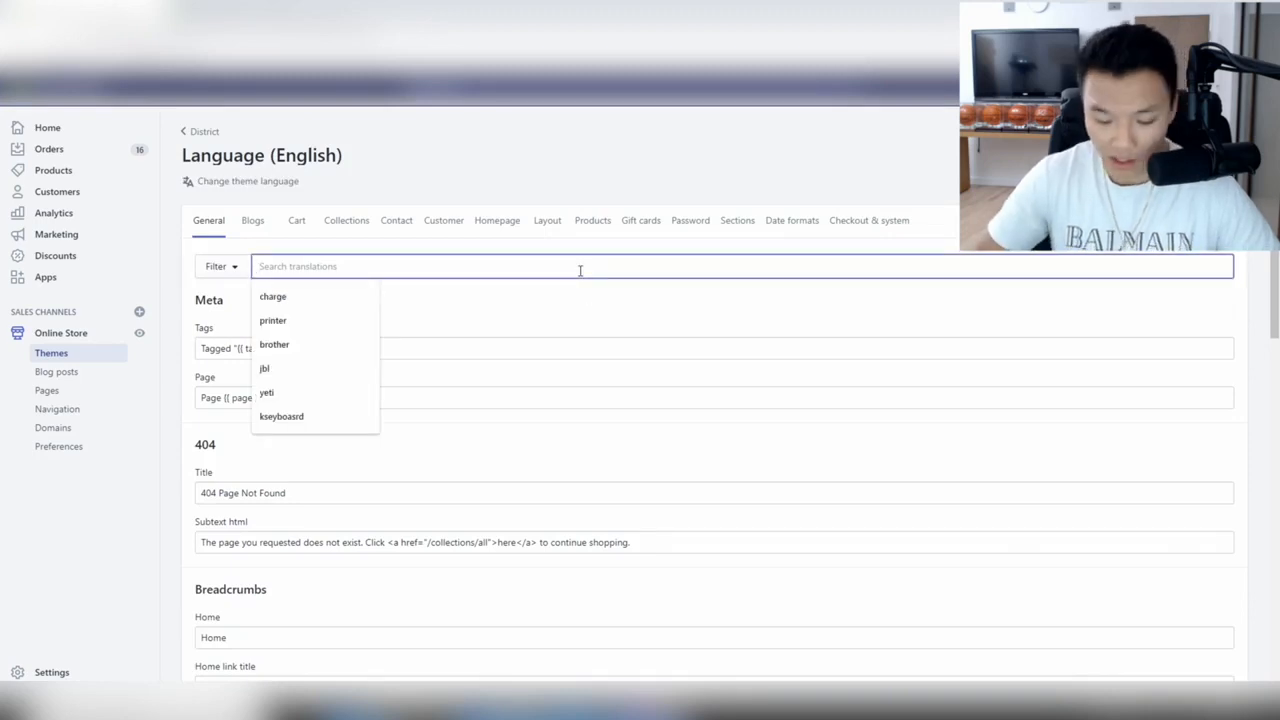
pyautogui.write('powered by')
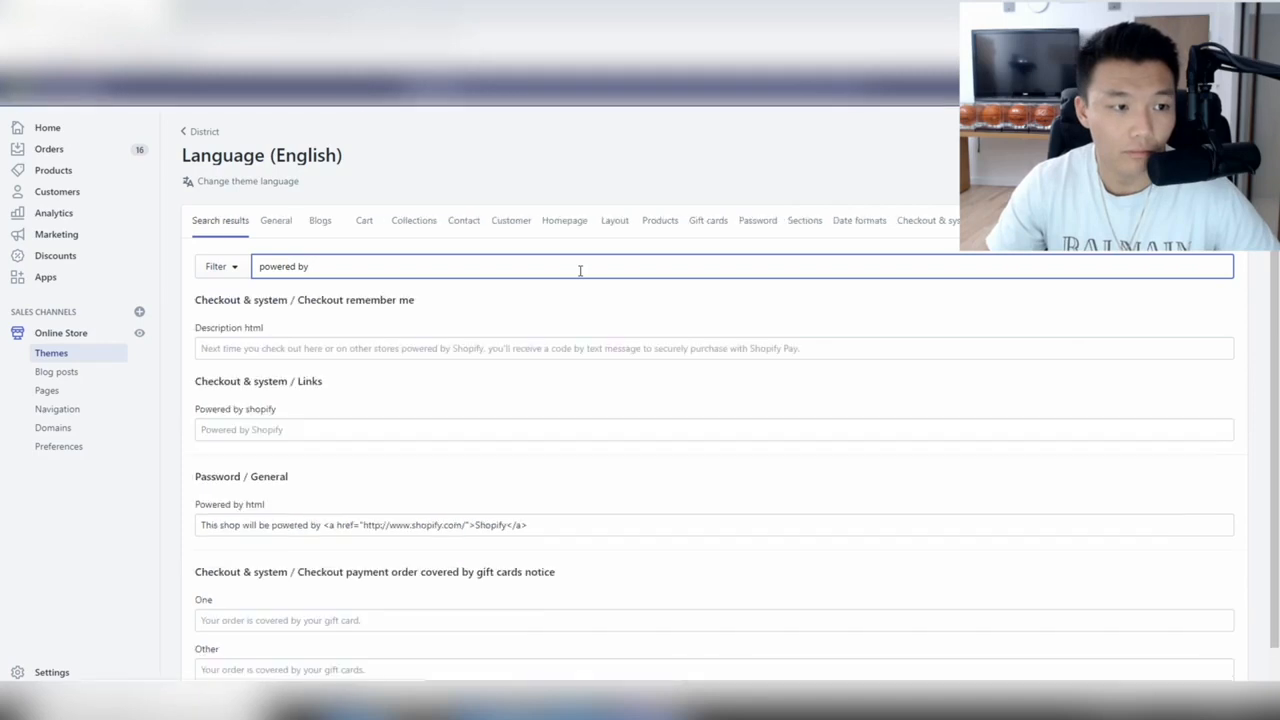
pyautogui.scroll(-1, 510, 315)
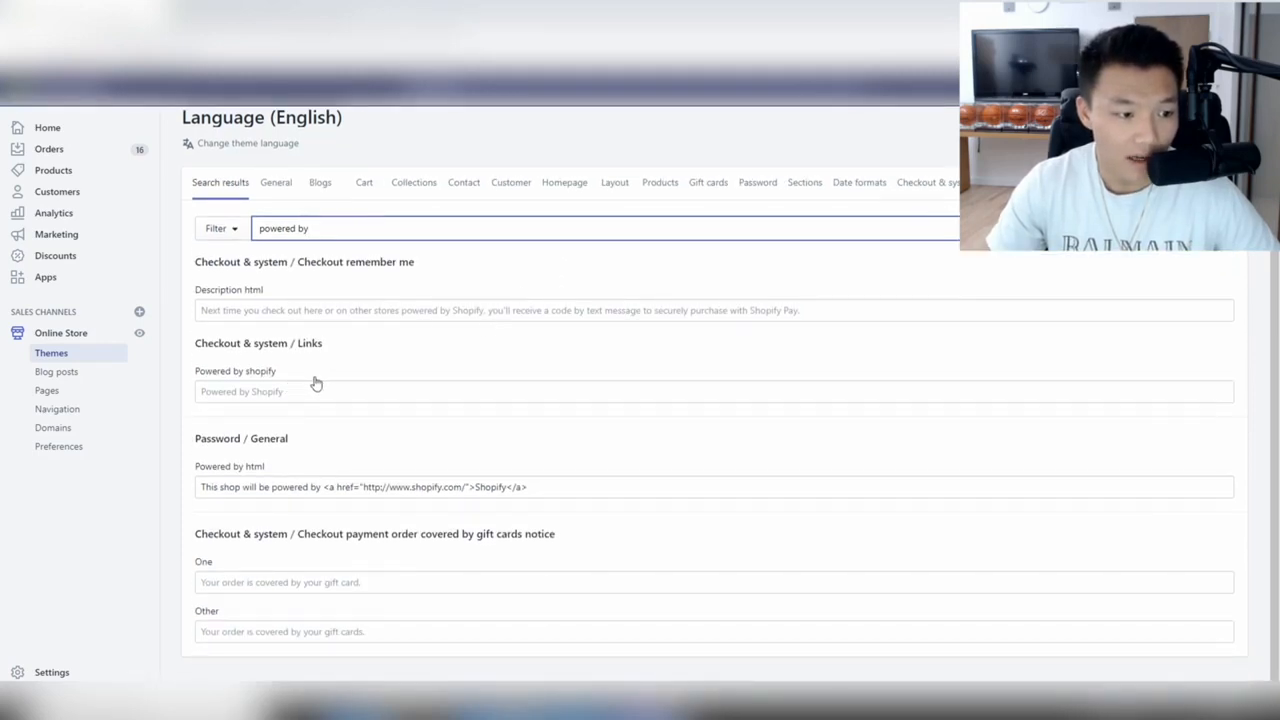
pyautogui.click(253, 394)
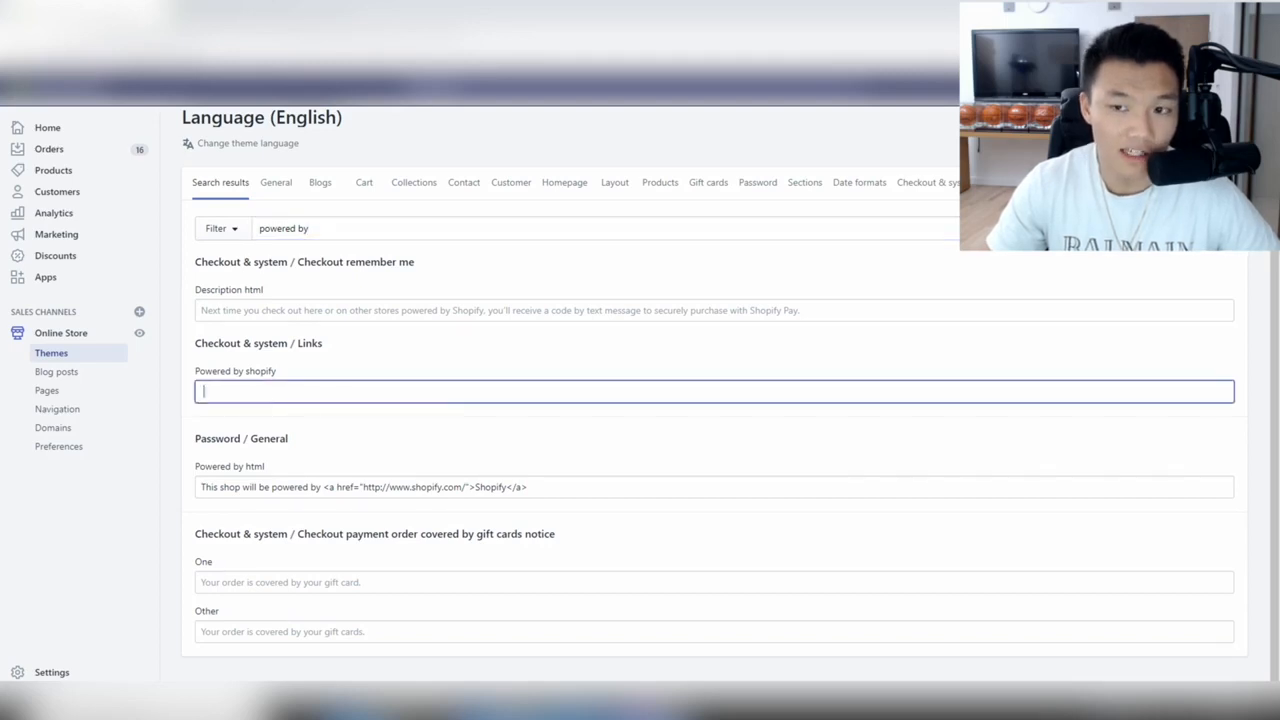
pyautogui.click(1222, 118)
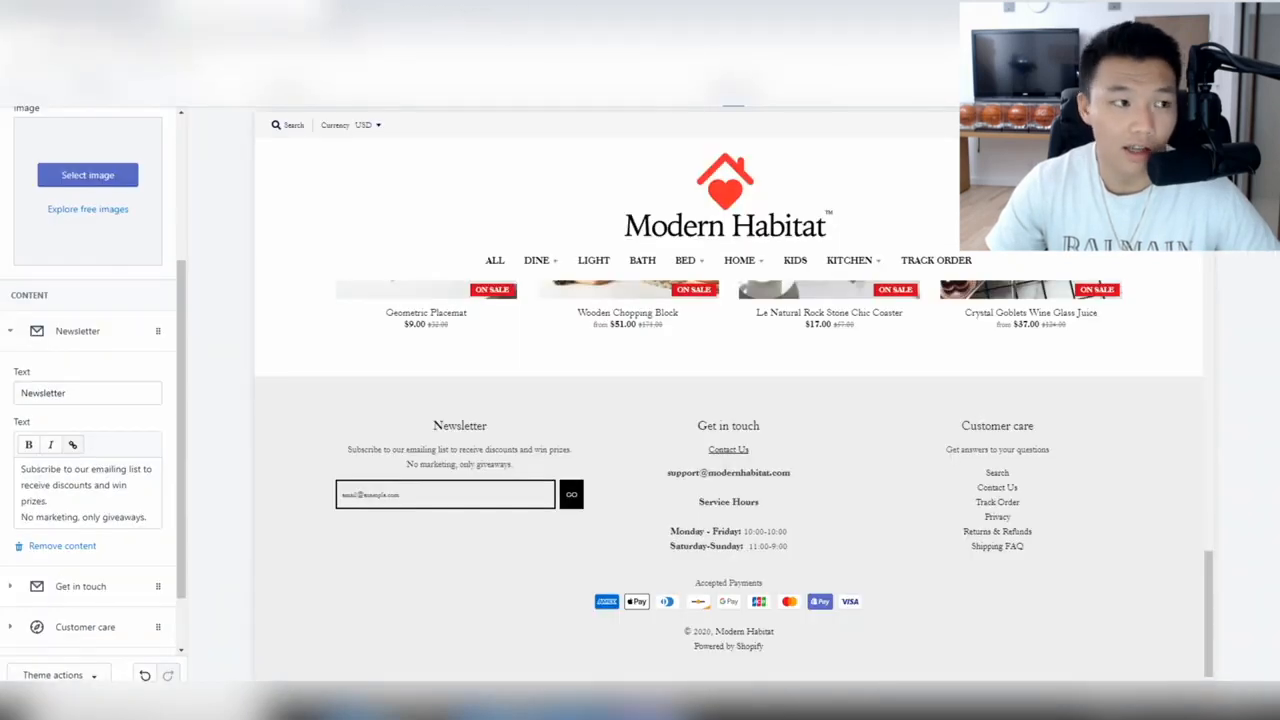
# Reload the theme editor and confirm the footer ends with only '© 2020, Modern Habitat'.
pyautogui.click(16, 86)
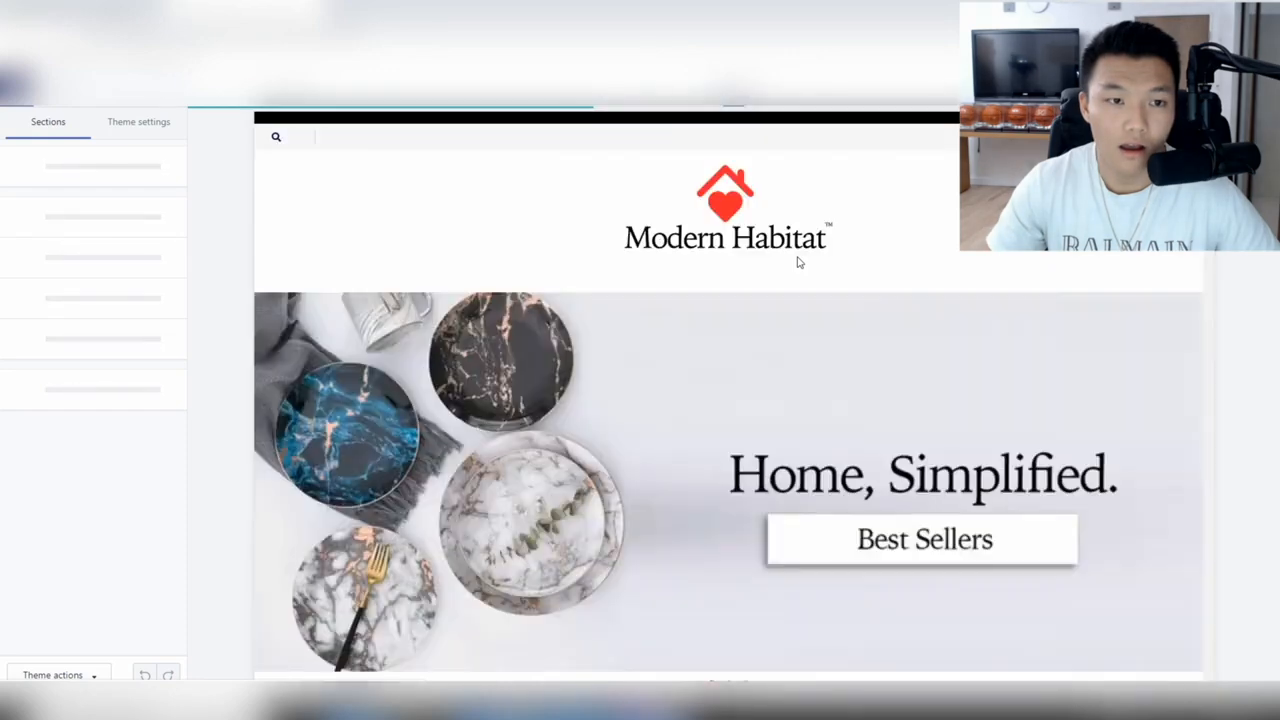
pyautogui.scroll(-15, 797, 262)
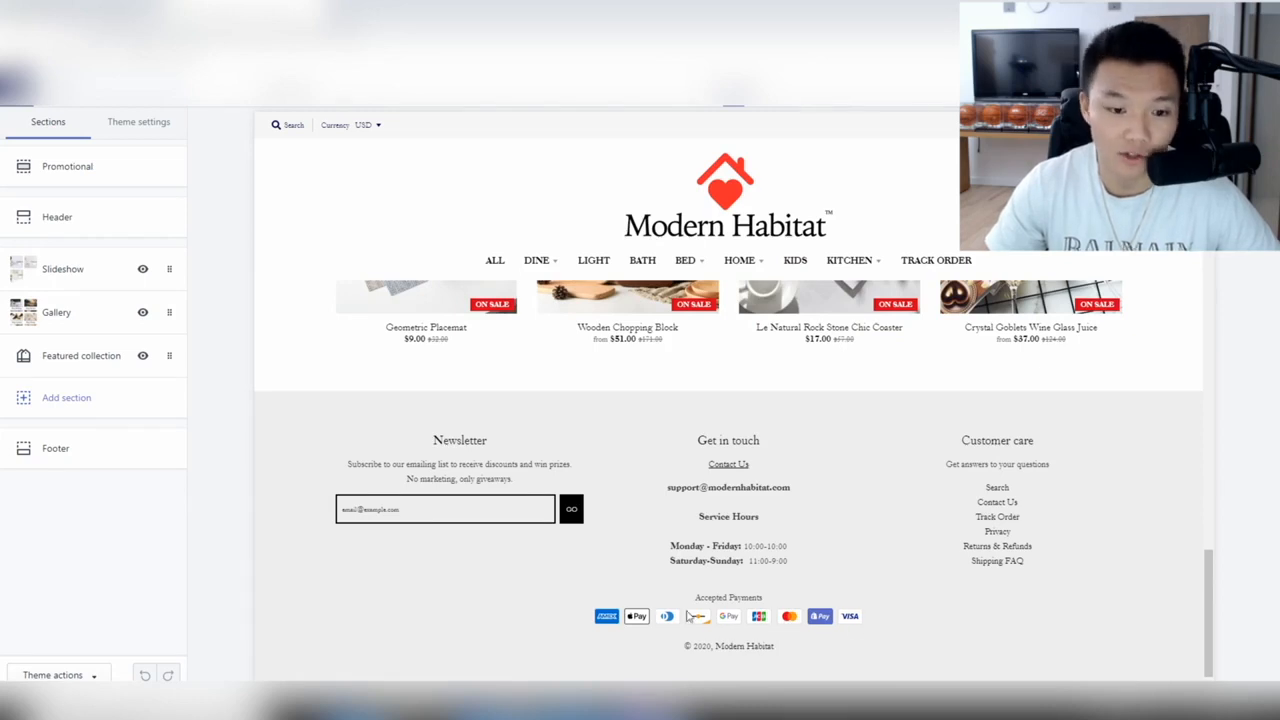
pyautogui.scroll(2, 931, 580)
pyautogui.scroll(-2, 931, 580)
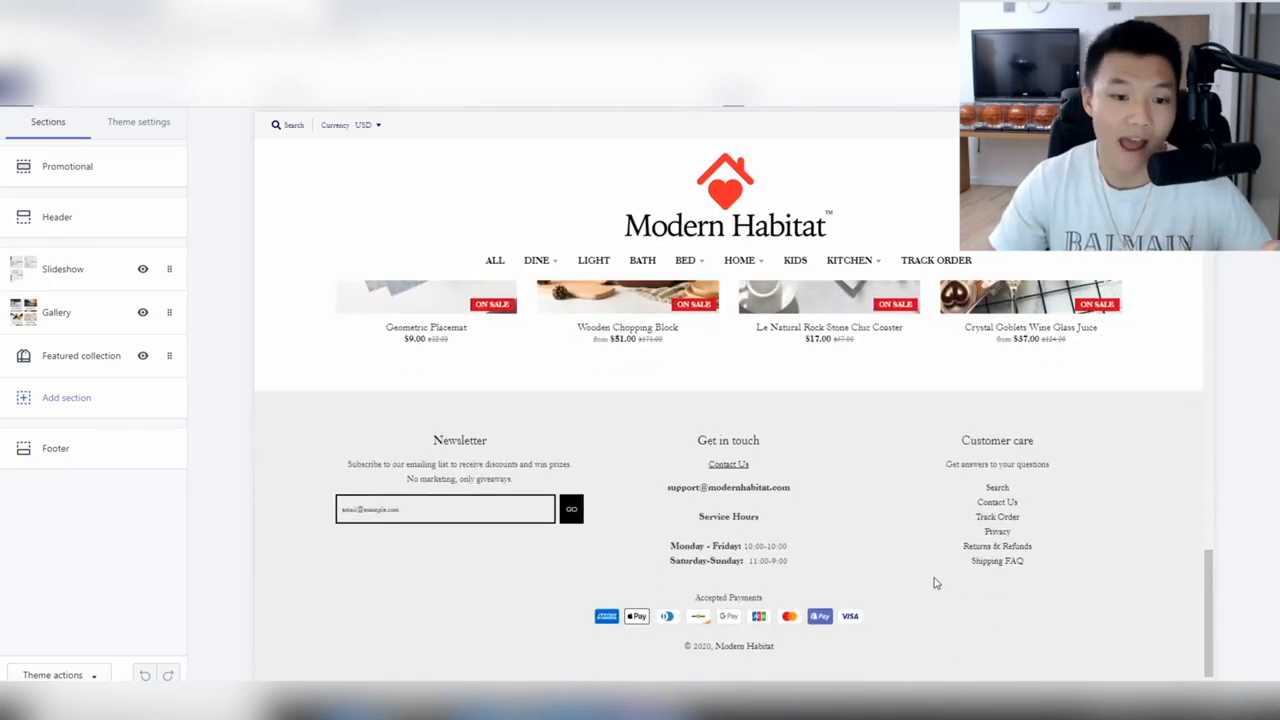